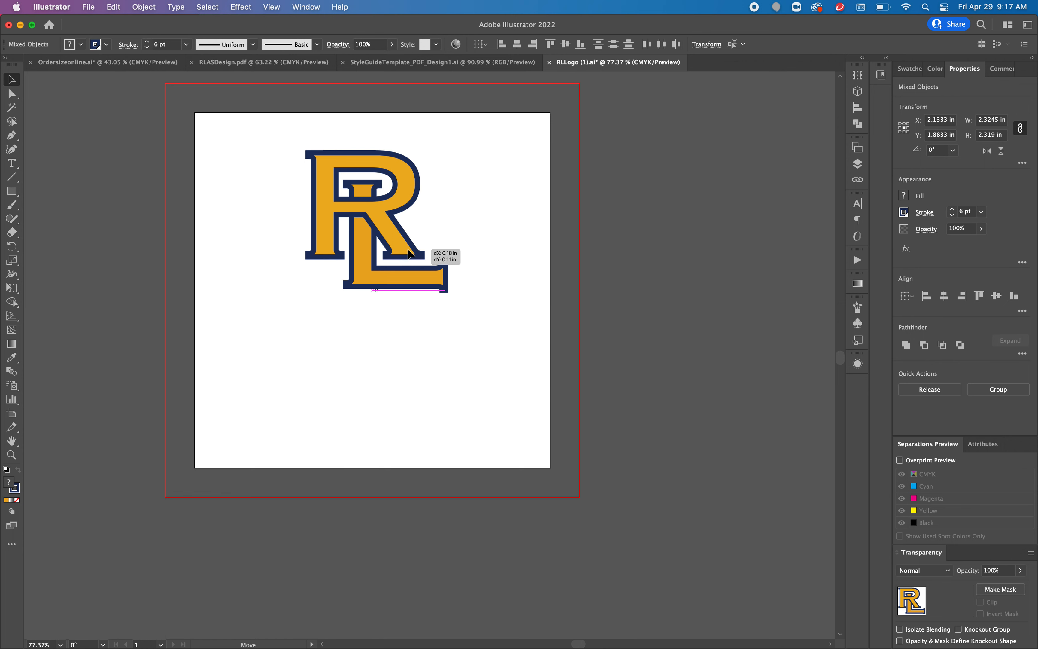
Step: Reduce the RL logo's stroke weight to 4 pt
{"action": "left_click", "coordinate": [954, 216]}
{"action": "left_click", "coordinate": [954, 215]}
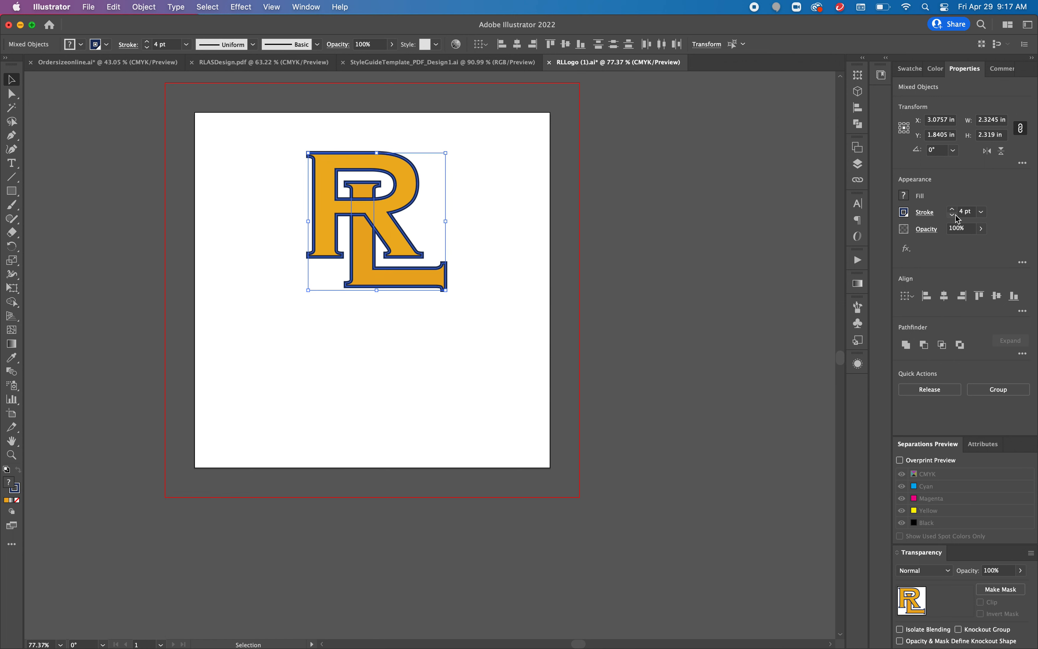
Step: Draw an area text box below the logo and enter the text WE ARE ROUND LAKE
{"action": "left_click", "coordinate": [12, 163]}
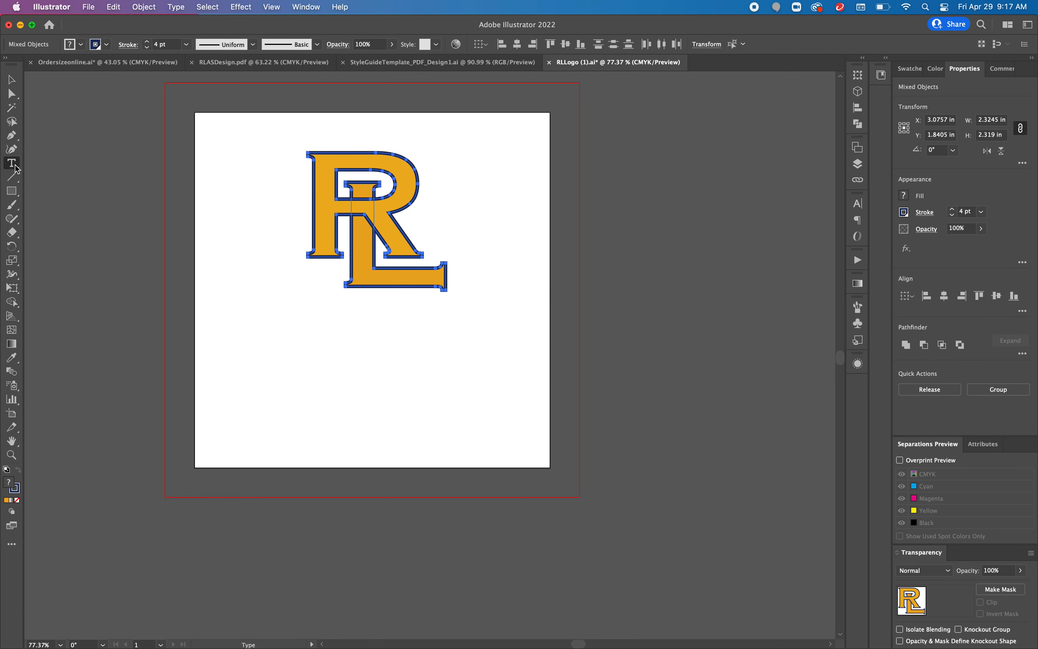
{"action": "left_click_drag", "start_coordinate": [302, 315], "coordinate": [446, 356]}
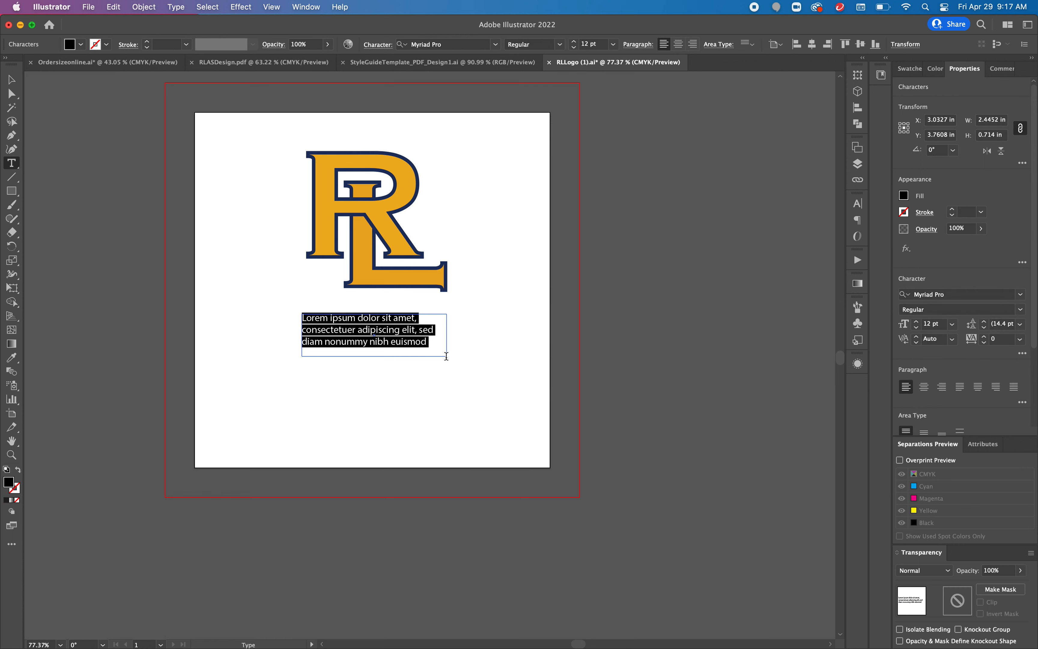
{"action": "type", "text": "WE ARE"}
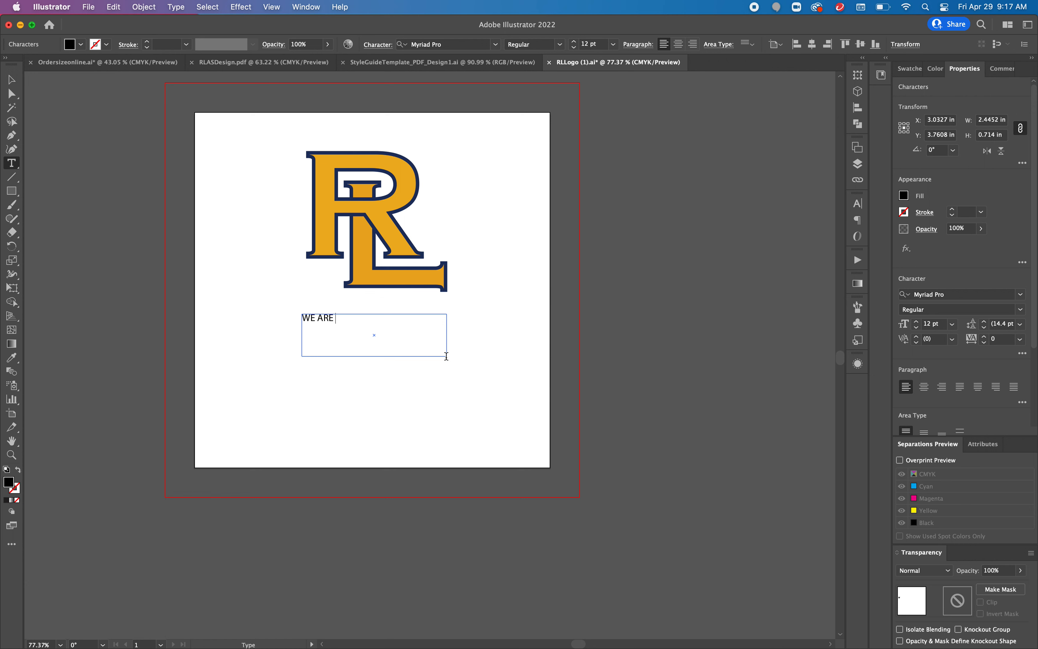
{"action": "type", "text": " ROUND LAKE"}
Step: Select all the text and fill it with the dark navy swatch
{"action": "key", "text": "super+a"}
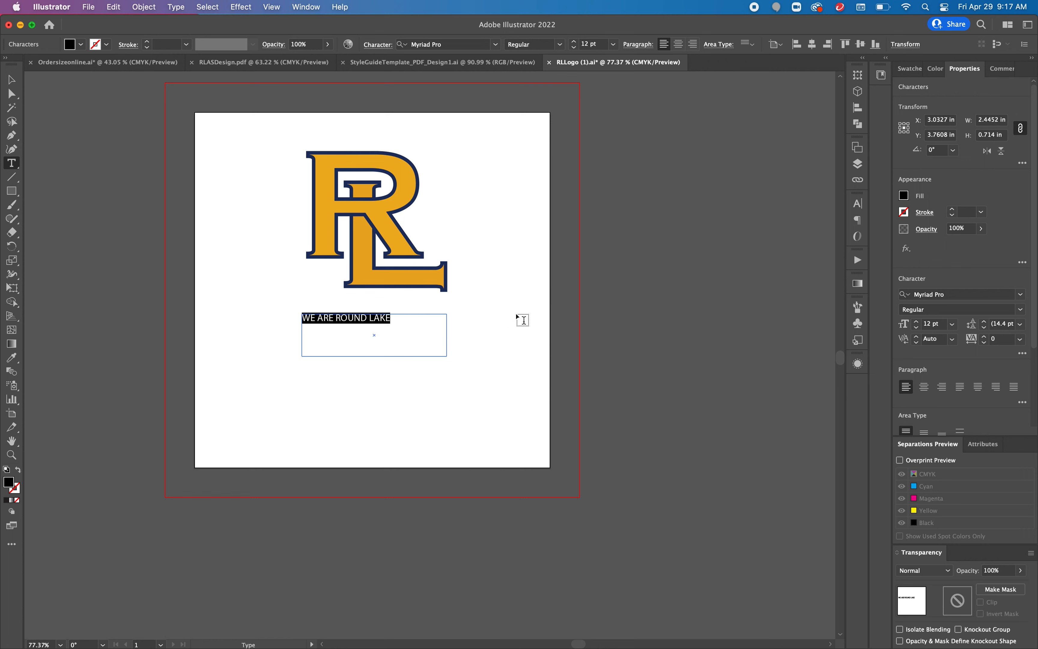
{"action": "left_click", "coordinate": [905, 195]}
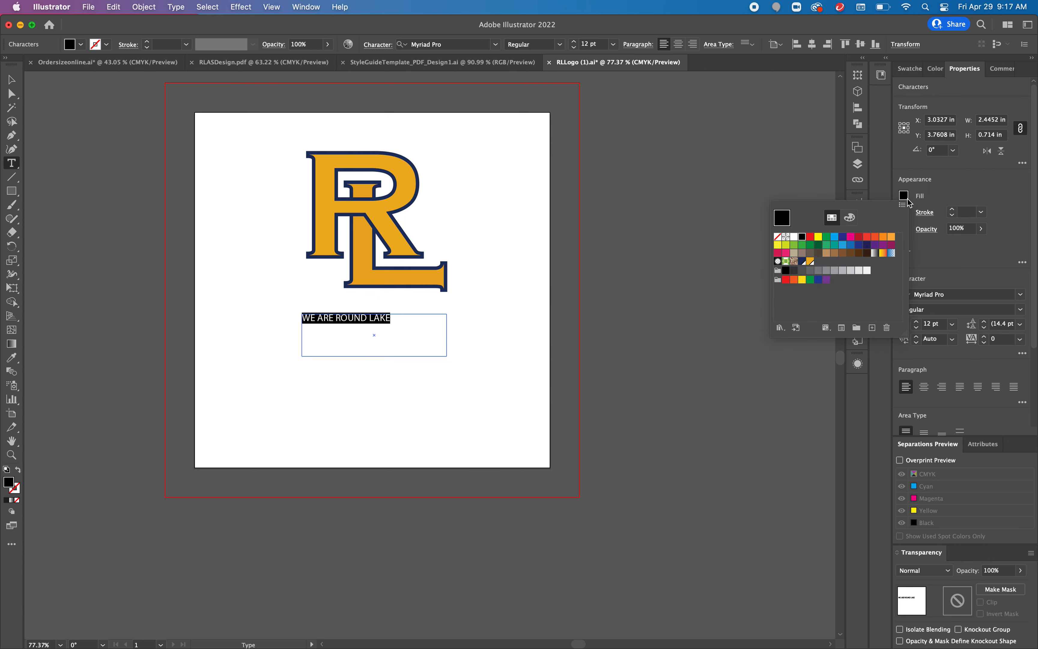
{"action": "left_click", "coordinate": [803, 261]}
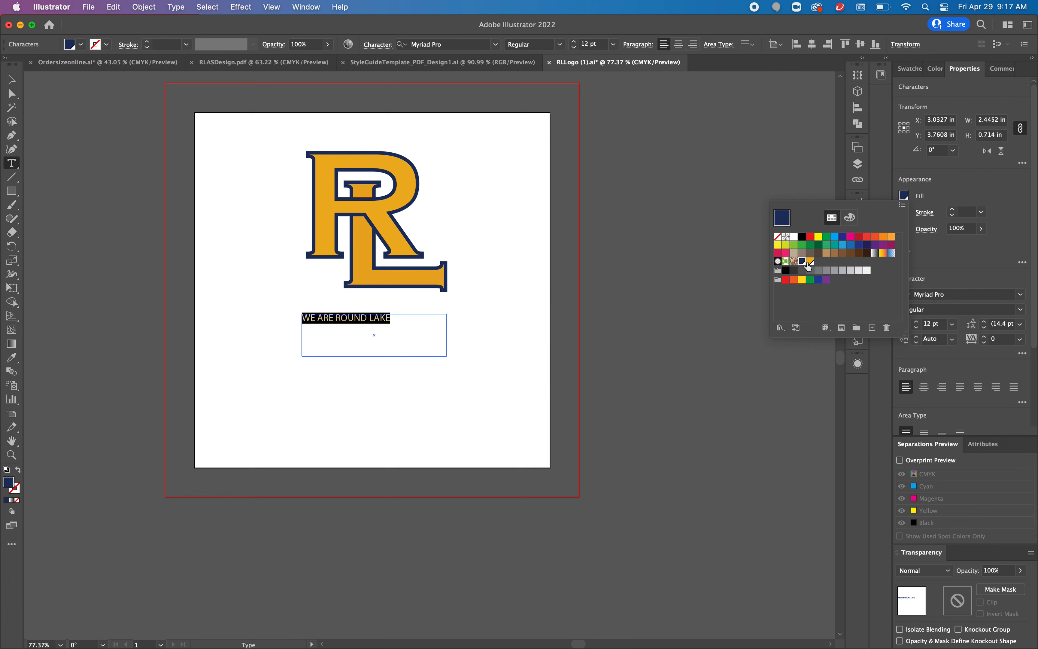
{"action": "left_click", "coordinate": [736, 283]}
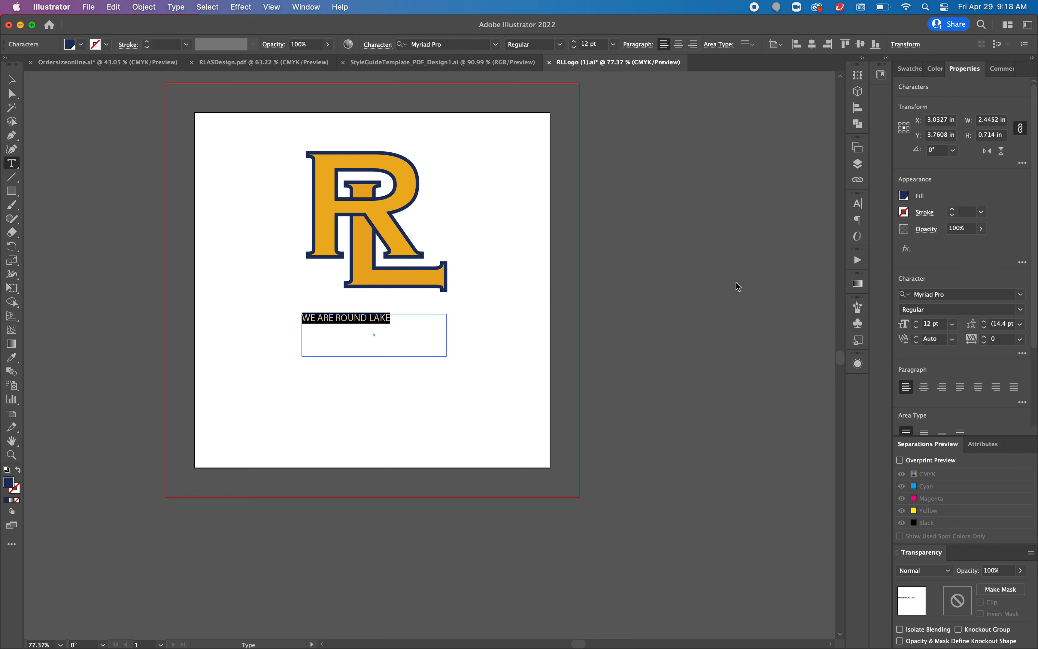
Step: Apply the logo's appearance to the text box with the Eyedropper tool
{"action": "left_click", "coordinate": [12, 82]}
{"action": "key", "text": "i"}
{"action": "left_click", "coordinate": [405, 174]}
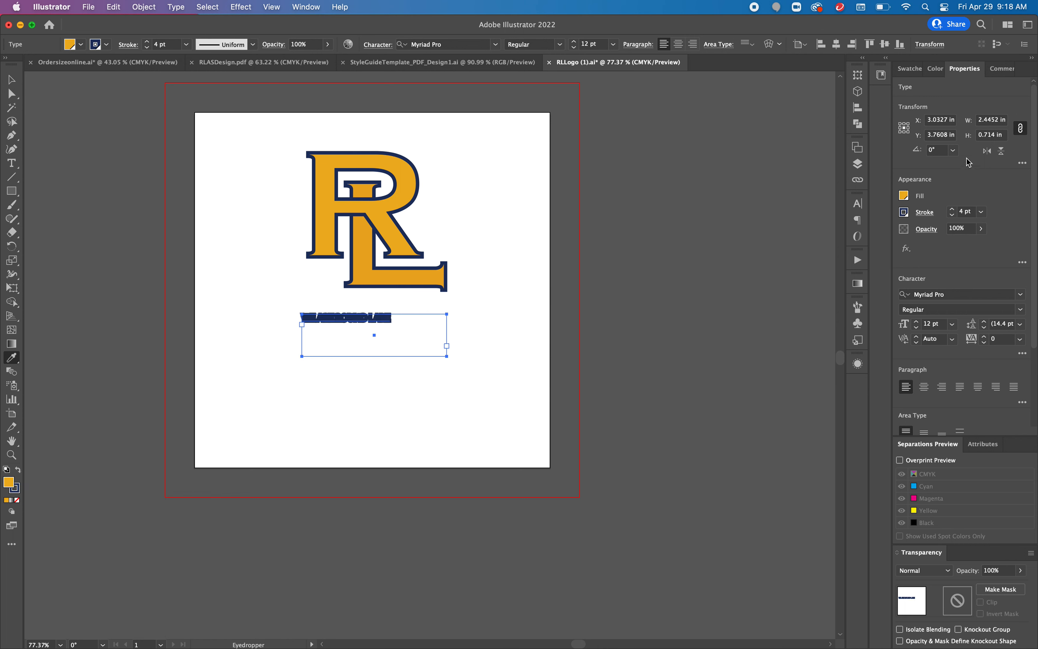
Step: Save the text's orange fill as a new global process-colour swatch
{"action": "left_click", "coordinate": [910, 199]}
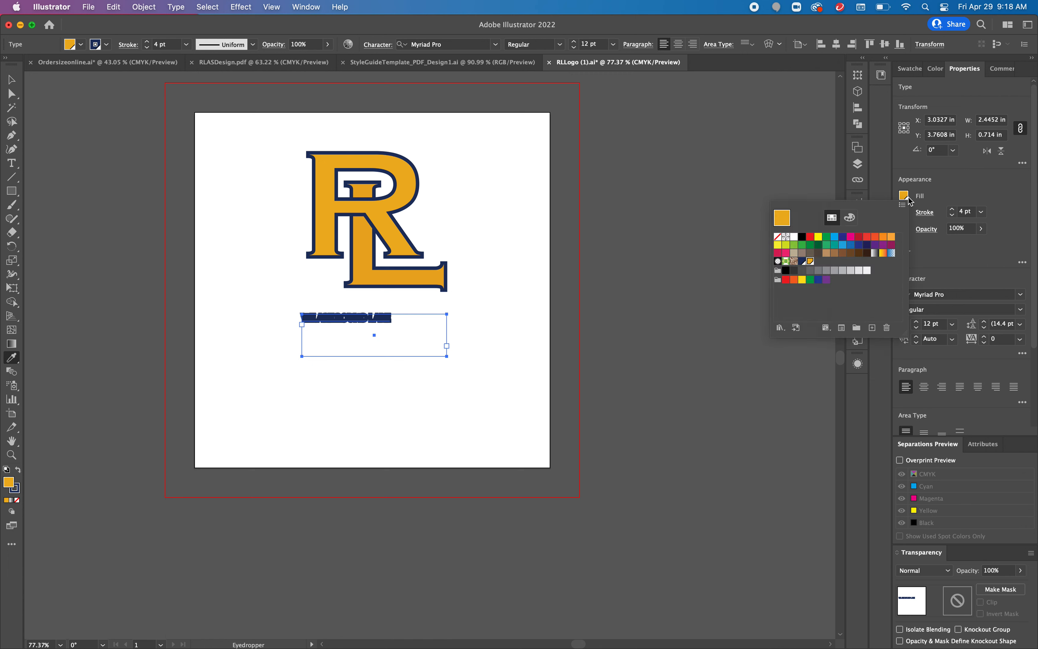
{"action": "left_click", "coordinate": [873, 328]}
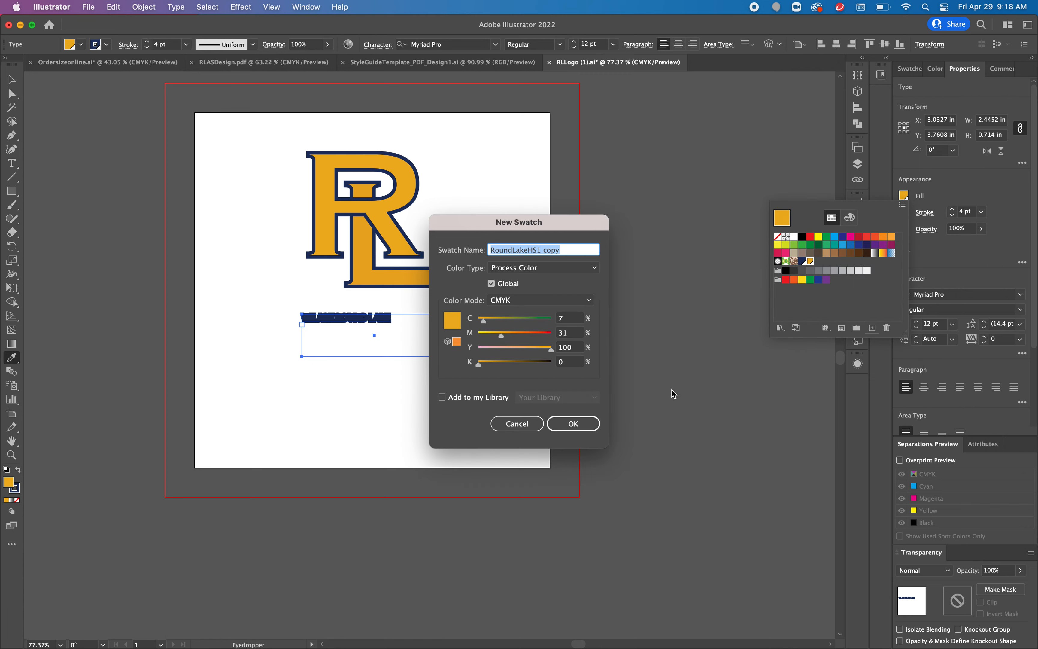
{"action": "left_click", "coordinate": [575, 423]}
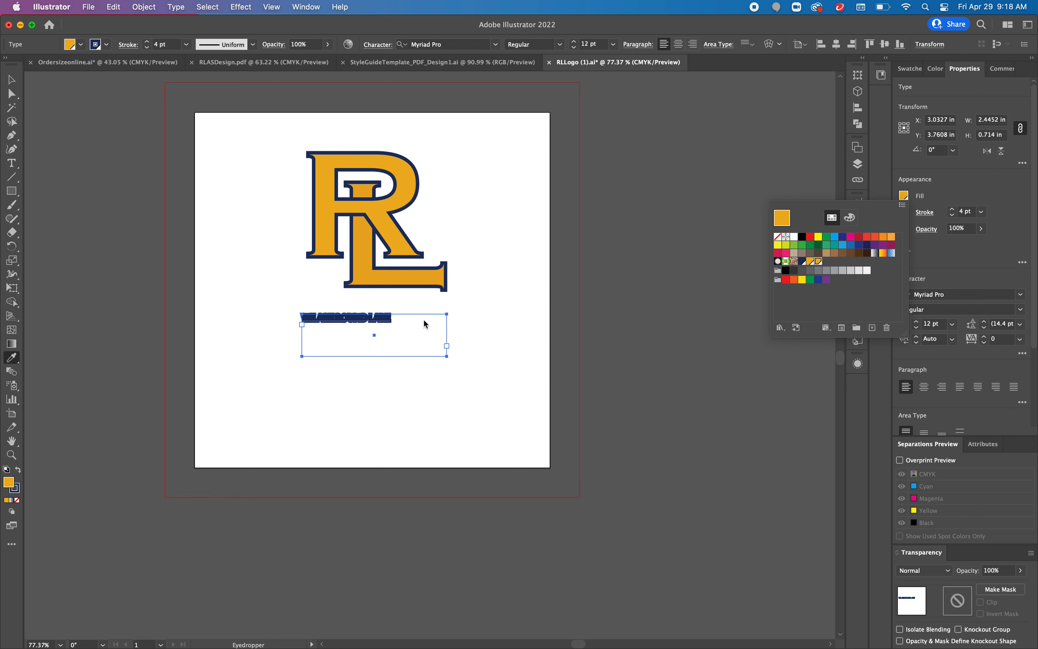
{"action": "left_click", "coordinate": [946, 187]}
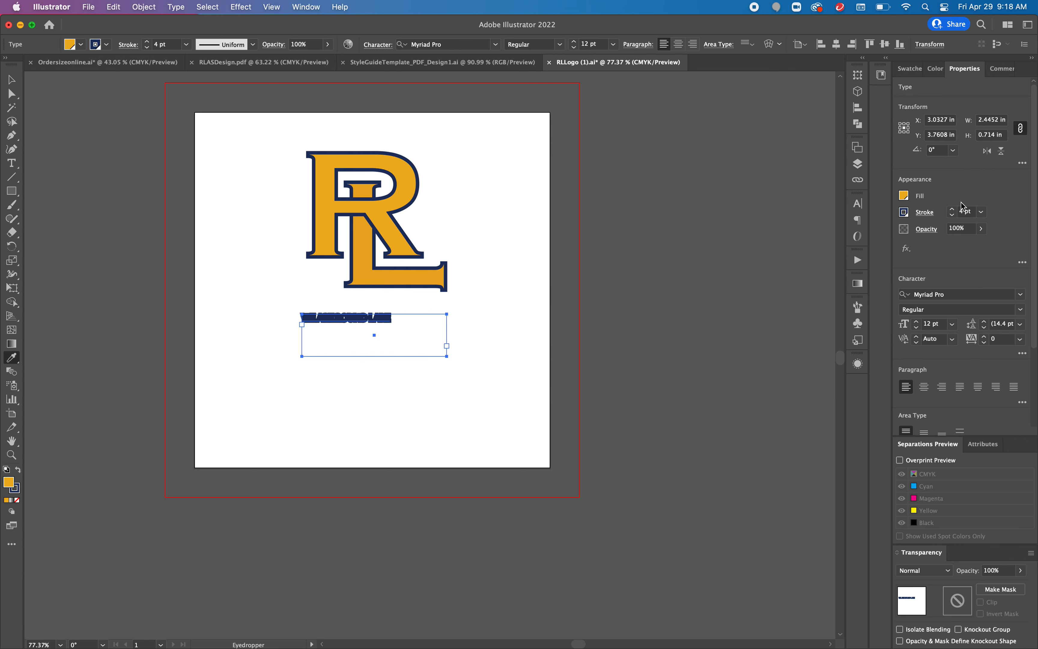
Step: Increase the text's font size to 25 pt
{"action": "left_click", "coordinate": [917, 321]}
{"action": "left_click", "coordinate": [918, 321]}
{"action": "left_click", "coordinate": [918, 322]}
{"action": "left_click", "coordinate": [918, 321]}
{"action": "key", "text": "v"}
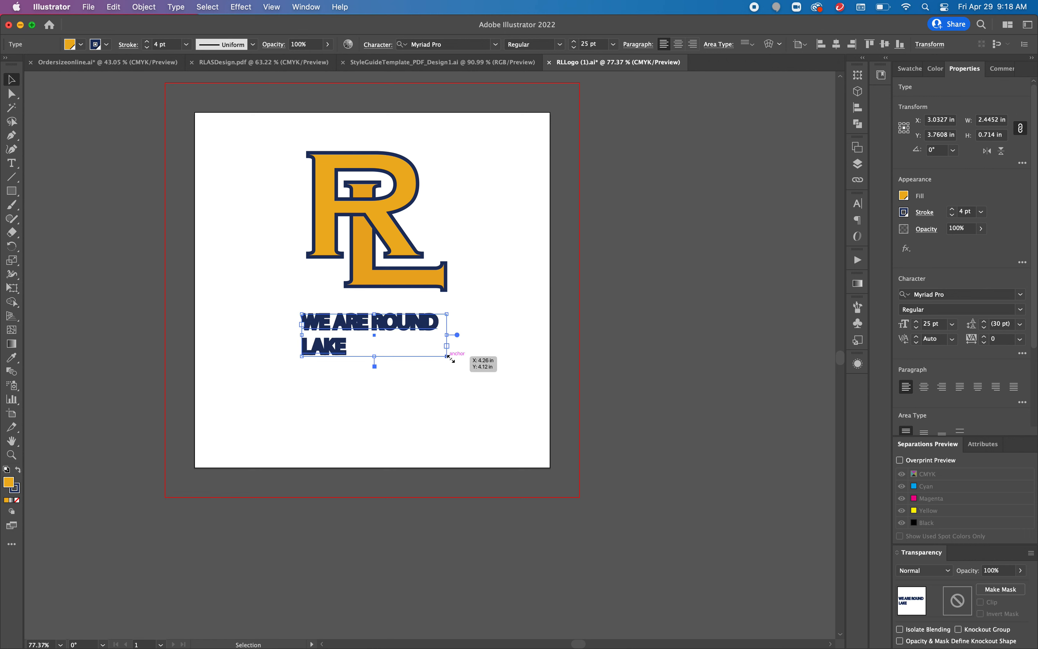
Step: Widen the text box so the text fits on one line and move it under the logo
{"action": "left_click_drag", "start_coordinate": [446, 357], "coordinate": [527, 379]}
{"action": "left_click_drag", "start_coordinate": [436, 329], "coordinate": [419, 317]}
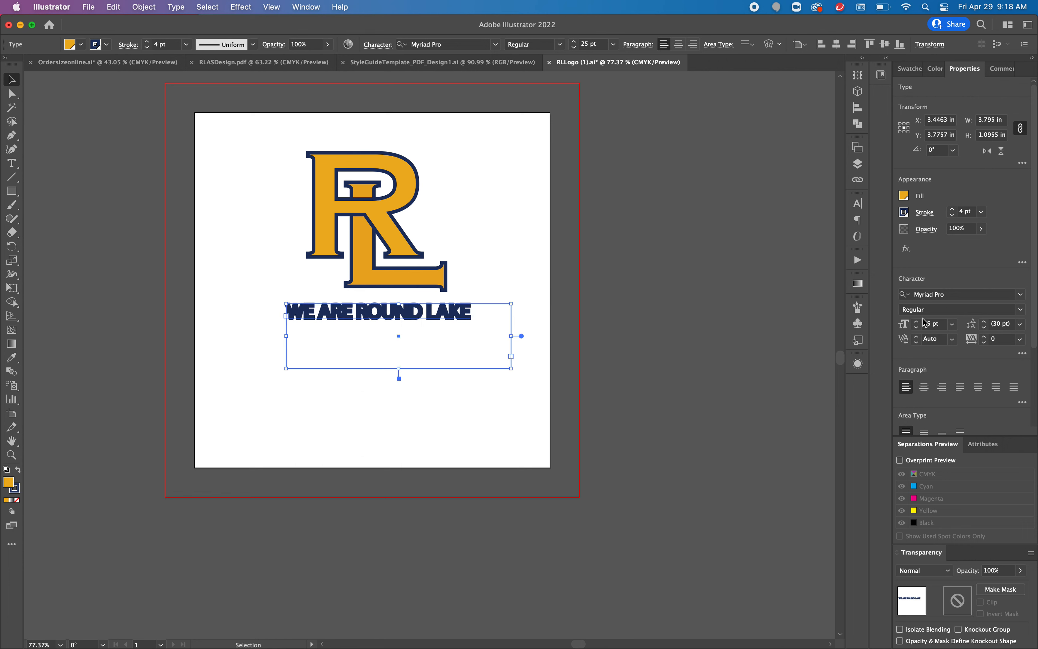
Step: Reduce the text's stroke weight to 0.75 pt
{"action": "left_click", "coordinate": [954, 215]}
{"action": "left_click", "coordinate": [954, 216]}
{"action": "left_click", "coordinate": [953, 215]}
{"action": "left_click", "coordinate": [953, 216]}
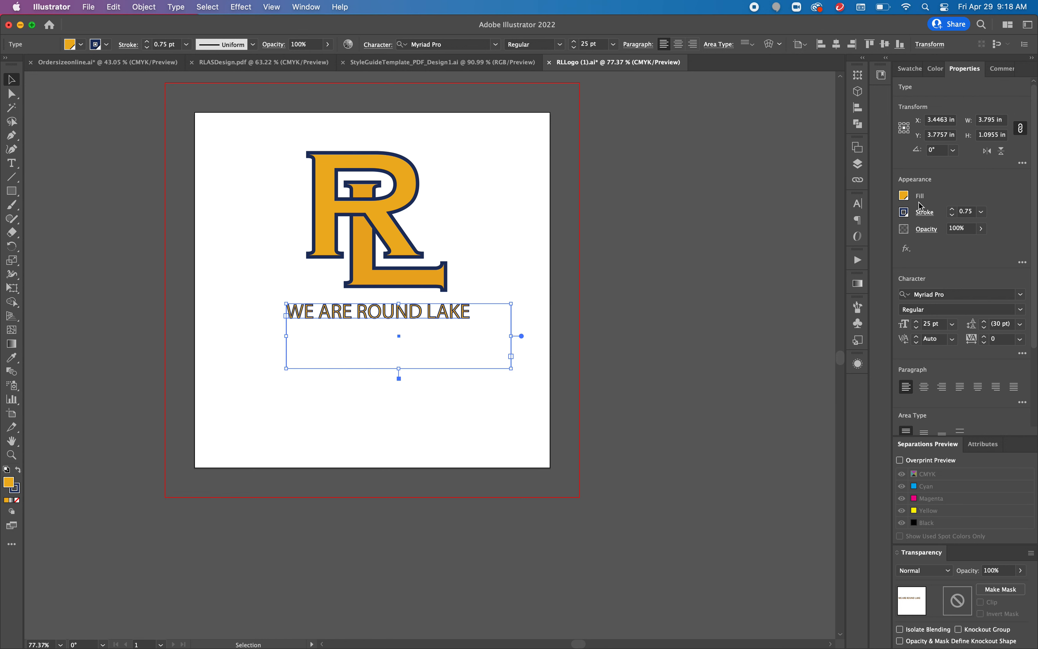
Step: Swap the text's fill and stroke colours and set the stroke to none, giving a navy fill
{"action": "left_click", "coordinate": [19, 470]}
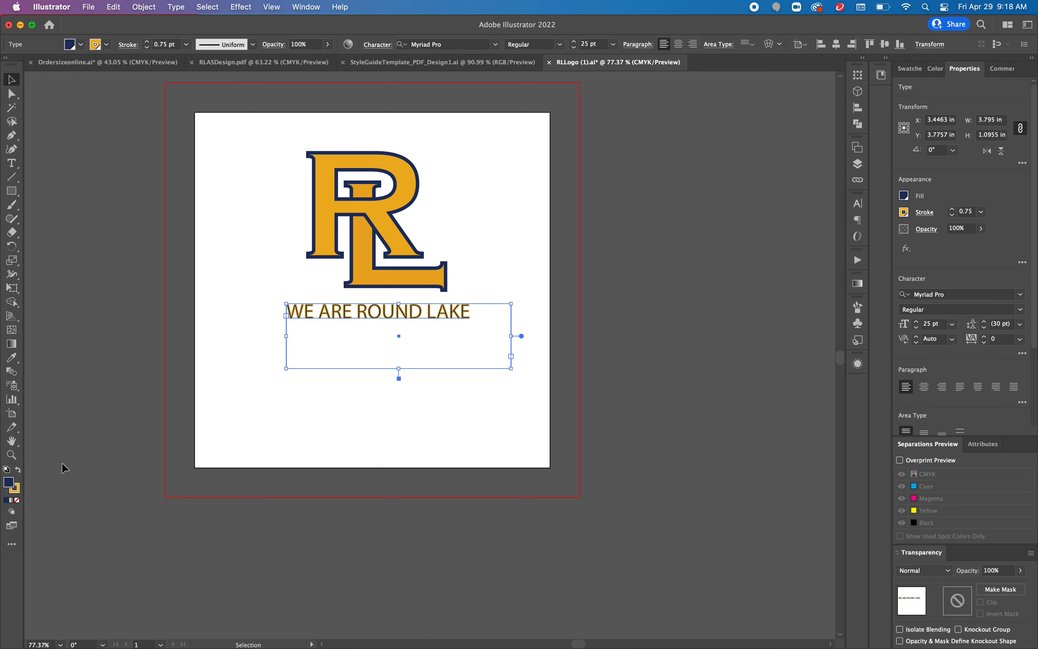
{"action": "left_click", "coordinate": [14, 493]}
{"action": "left_click", "coordinate": [16, 502]}
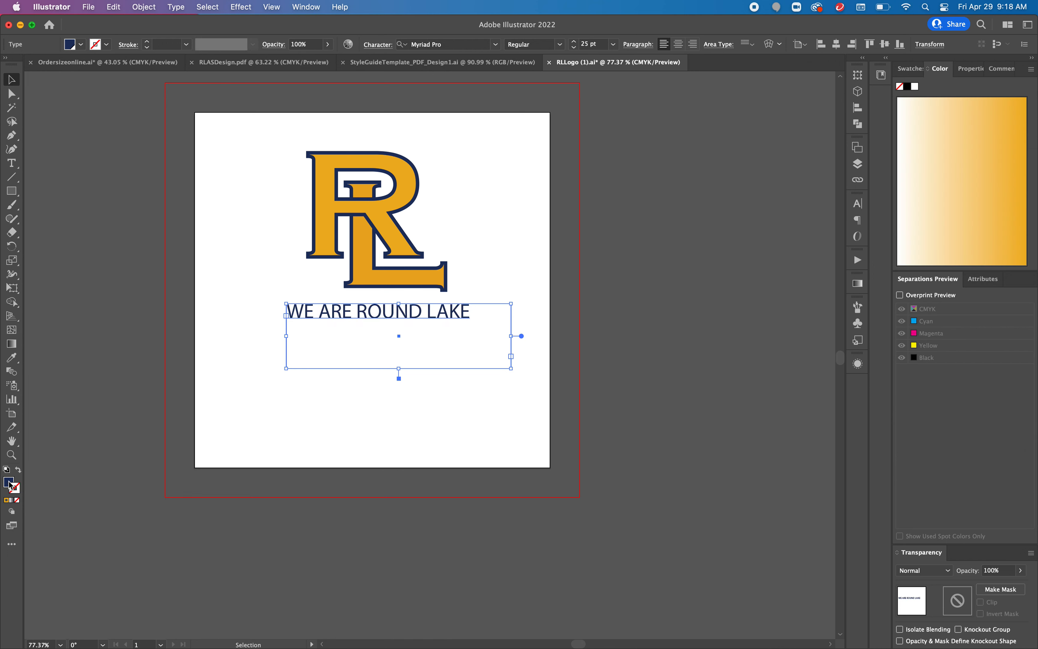
{"action": "left_click", "coordinate": [9, 483]}
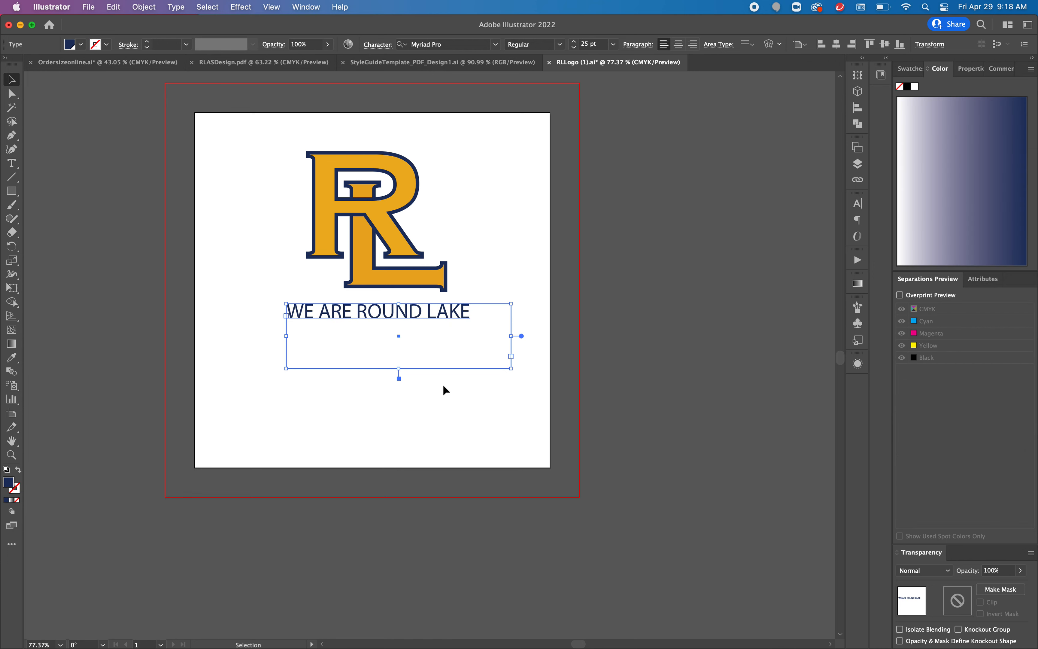
{"action": "left_click", "coordinate": [971, 69]}
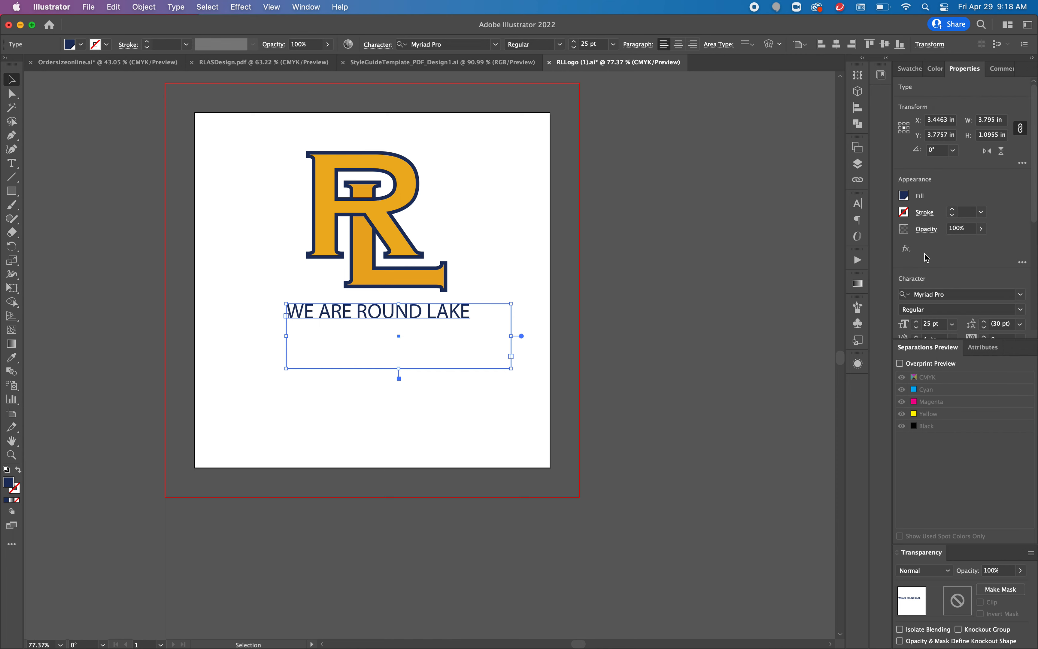
Step: Increase the font size to 27 pt and break the text after WE ARE onto a second line
{"action": "left_click", "coordinate": [919, 323]}
{"action": "left_click", "coordinate": [919, 323]}
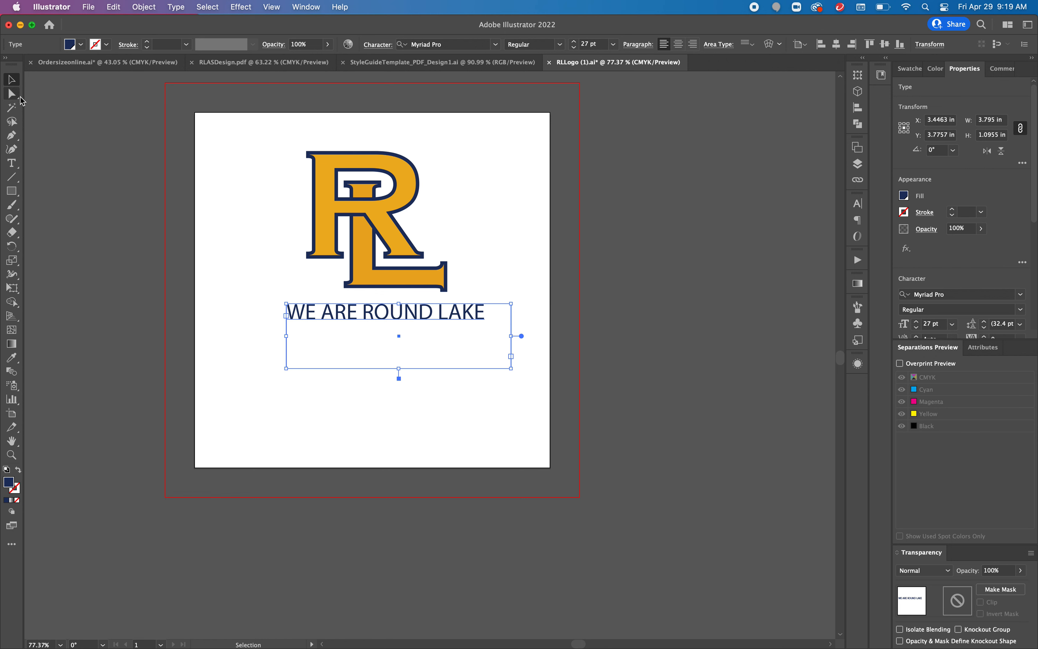
{"action": "left_click", "coordinate": [12, 163]}
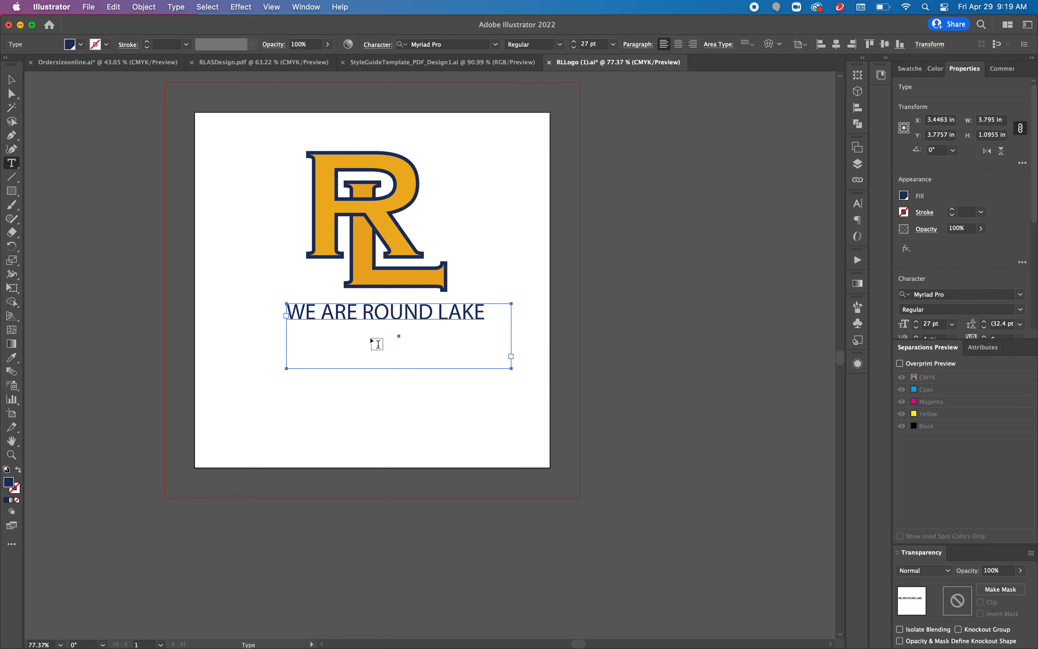
{"action": "left_click", "coordinate": [363, 312]}
{"action": "key", "text": "Return"}
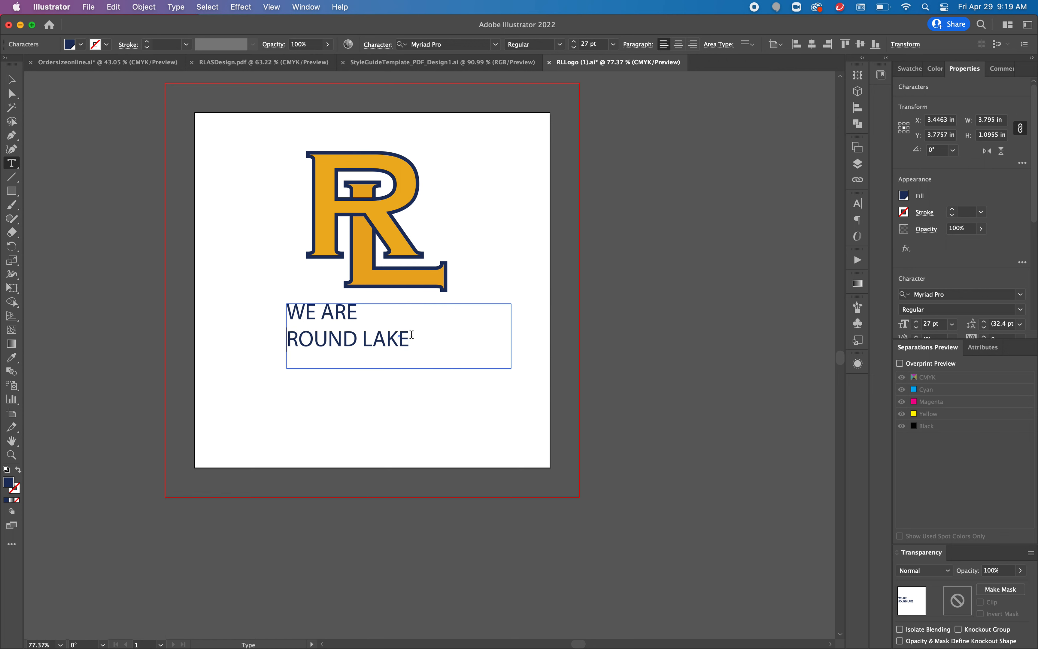
Step: Select all the text and change its font to Montserrat
{"action": "left_click_drag", "start_coordinate": [414, 339], "coordinate": [279, 307]}
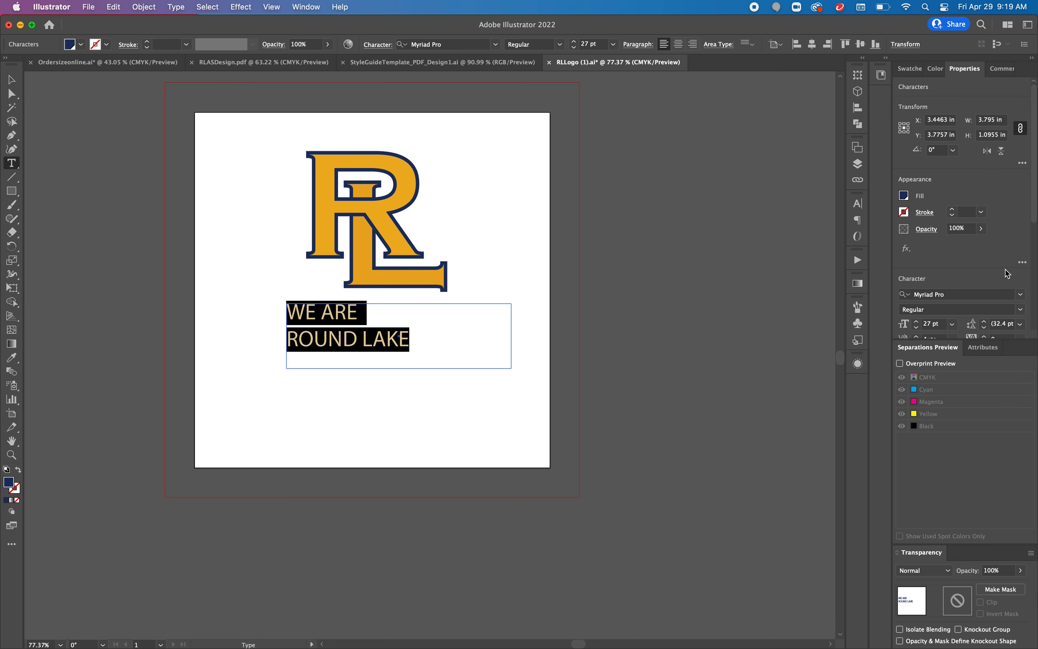
{"action": "left_click", "coordinate": [1022, 294]}
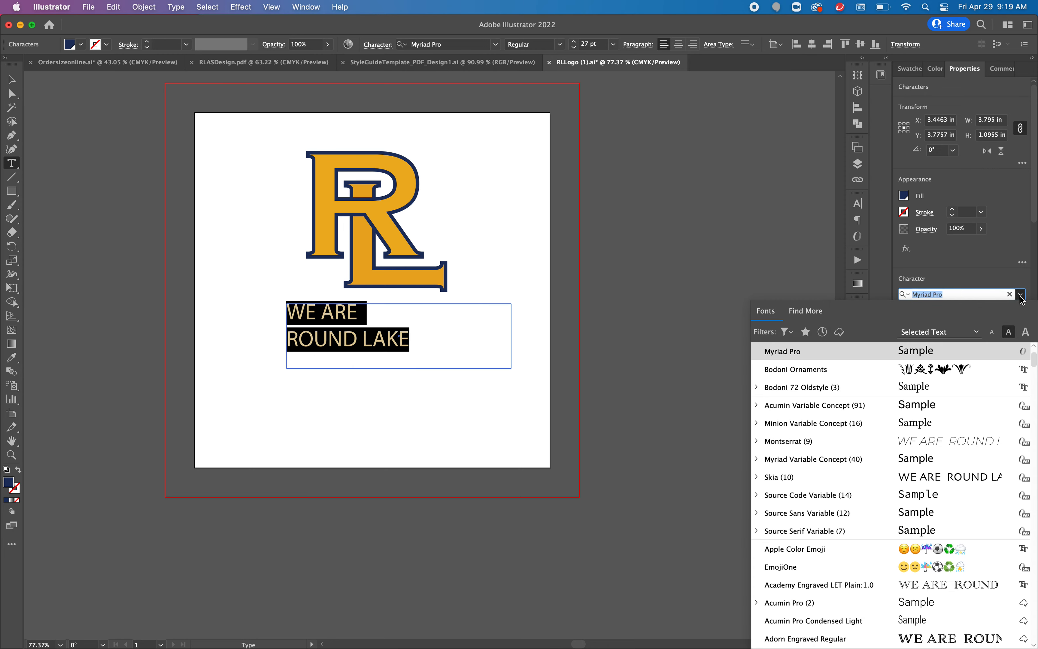
{"action": "left_click", "coordinate": [951, 441]}
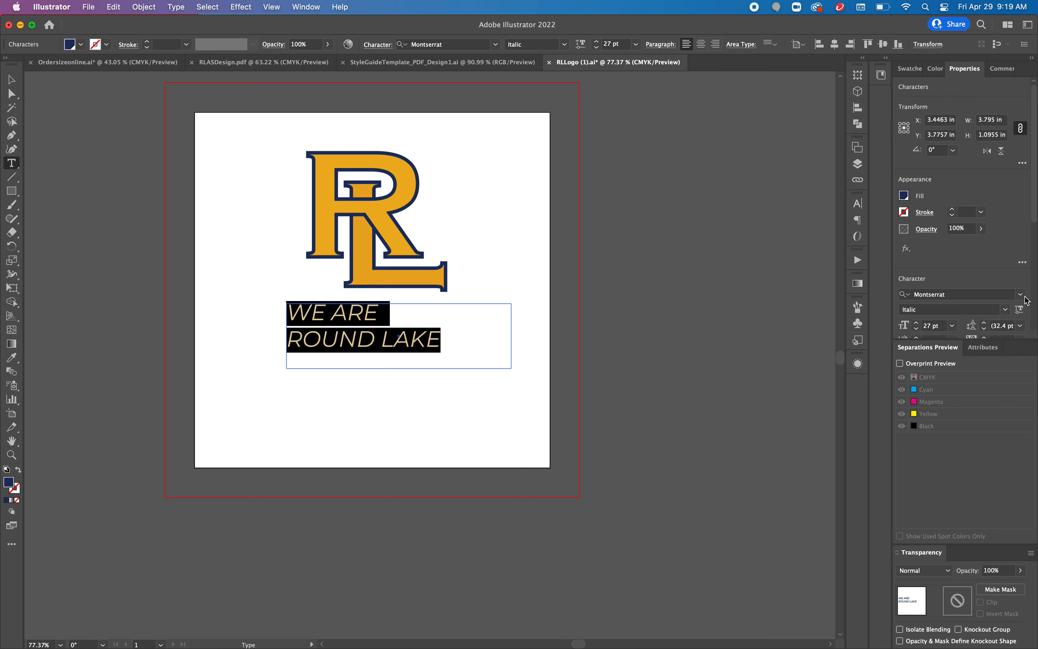
Step: Browse through the font list and pick Montserrat again
{"action": "left_click", "coordinate": [1024, 296]}
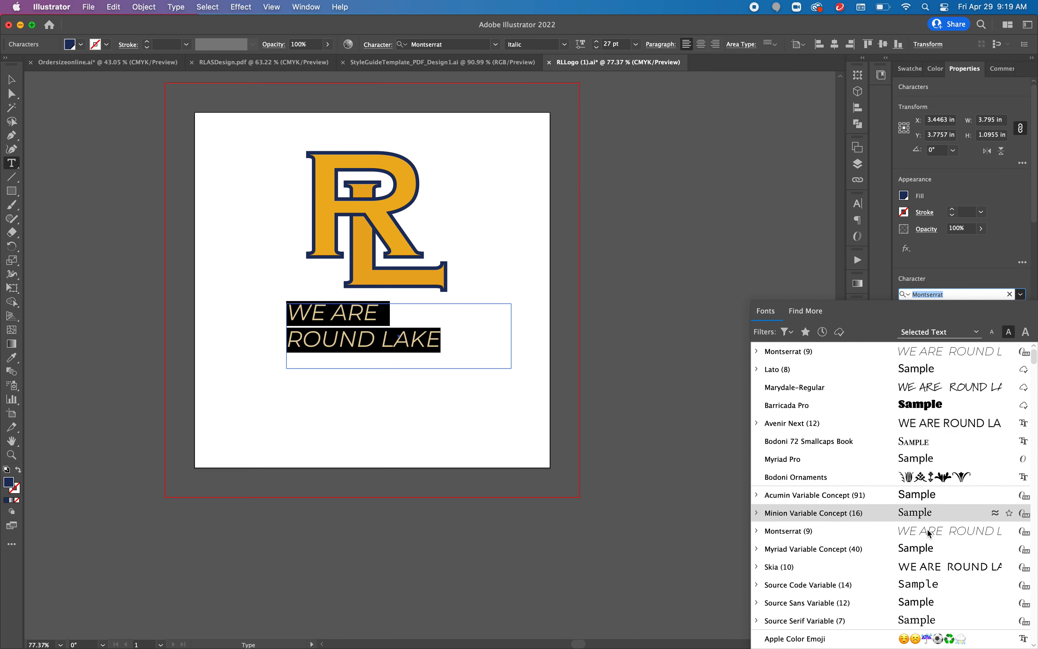
{"action": "scroll", "coordinate": [916, 558], "scroll_direction": "down", "scroll_amount": 3}
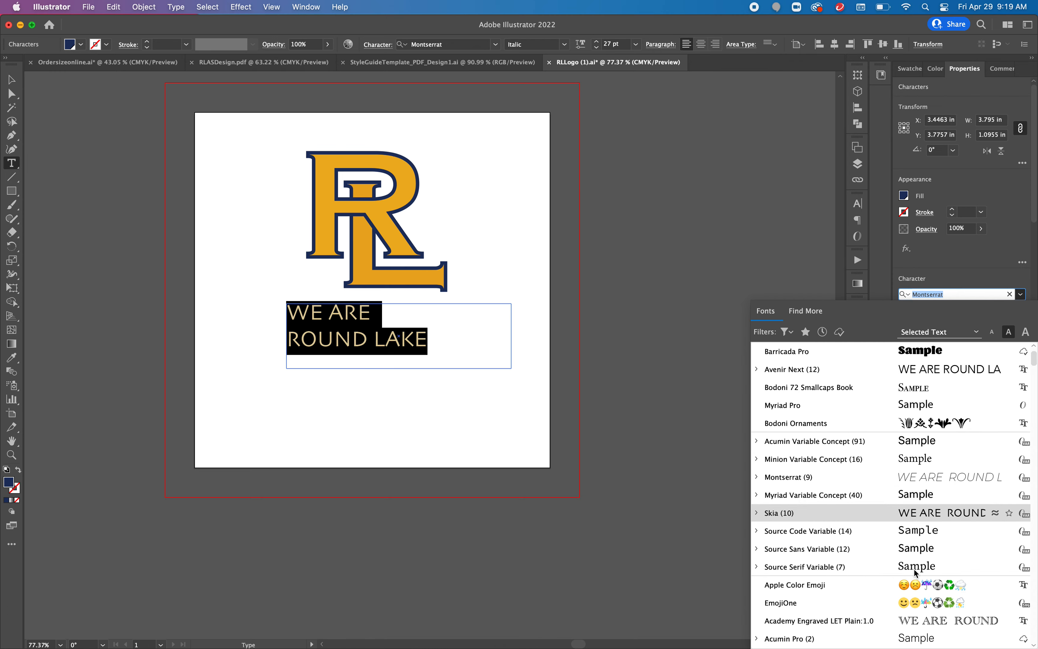
{"action": "scroll", "coordinate": [914, 570], "scroll_direction": "down", "scroll_amount": 15}
{"action": "scroll", "coordinate": [918, 573], "scroll_direction": "down", "scroll_amount": 20}
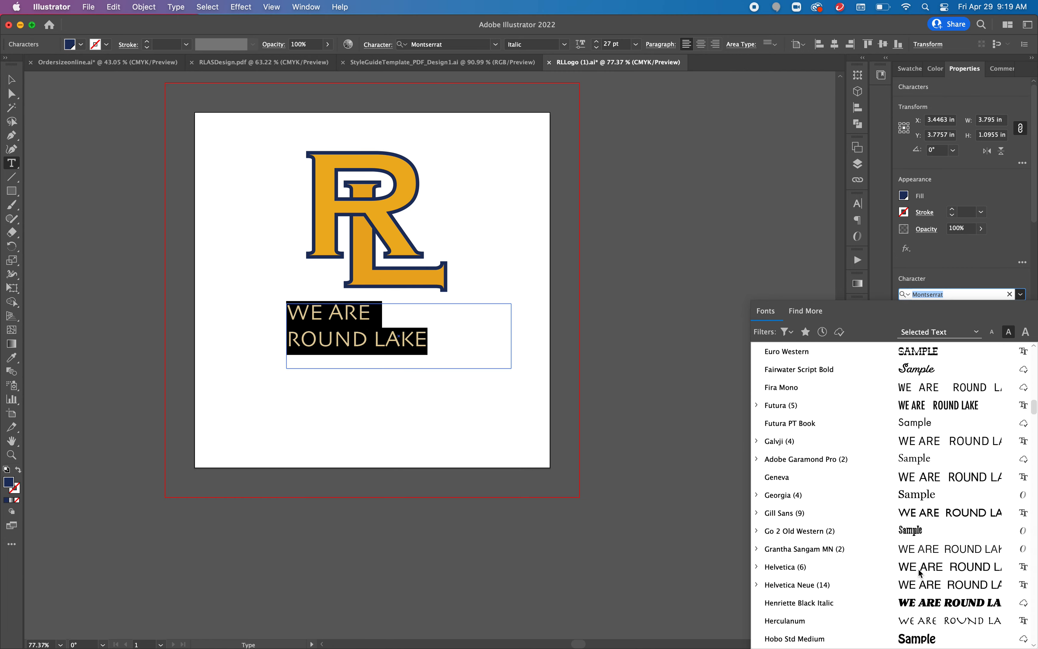
{"action": "scroll", "coordinate": [921, 572], "scroll_direction": "down", "scroll_amount": 5}
{"action": "scroll", "coordinate": [921, 573], "scroll_direction": "down", "scroll_amount": 15}
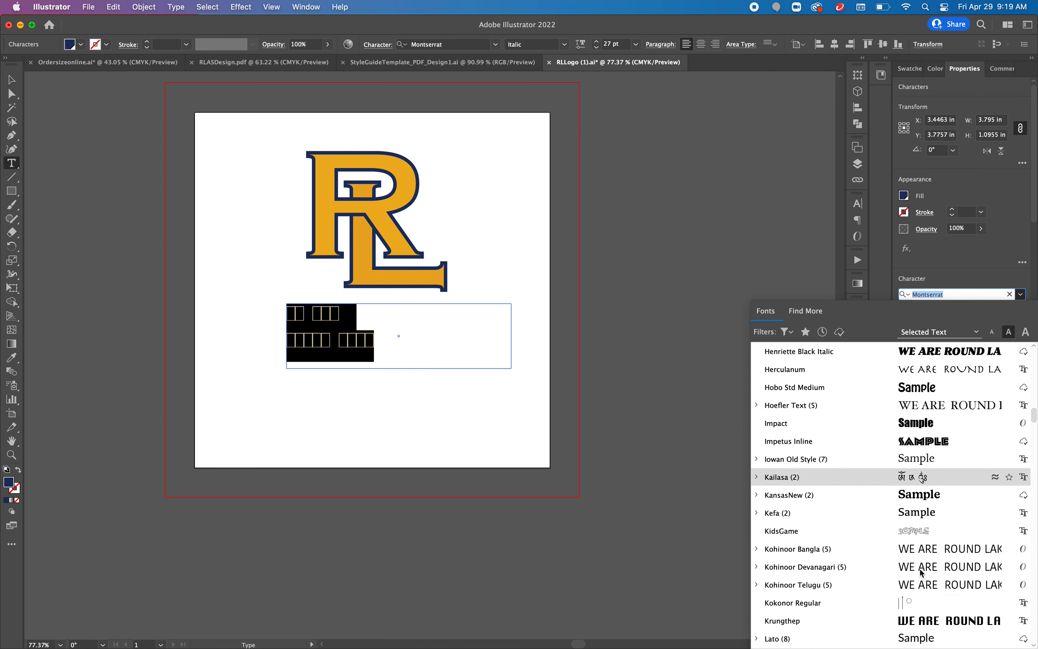
{"action": "scroll", "coordinate": [921, 573], "scroll_direction": "down", "scroll_amount": 3}
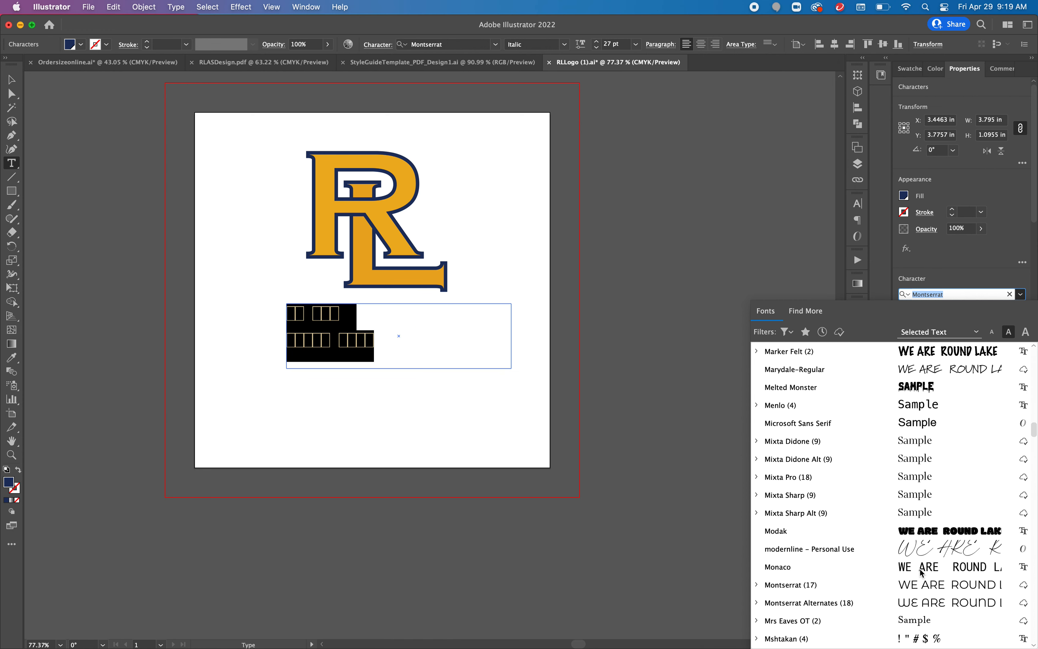
{"action": "left_click", "coordinate": [943, 587]}
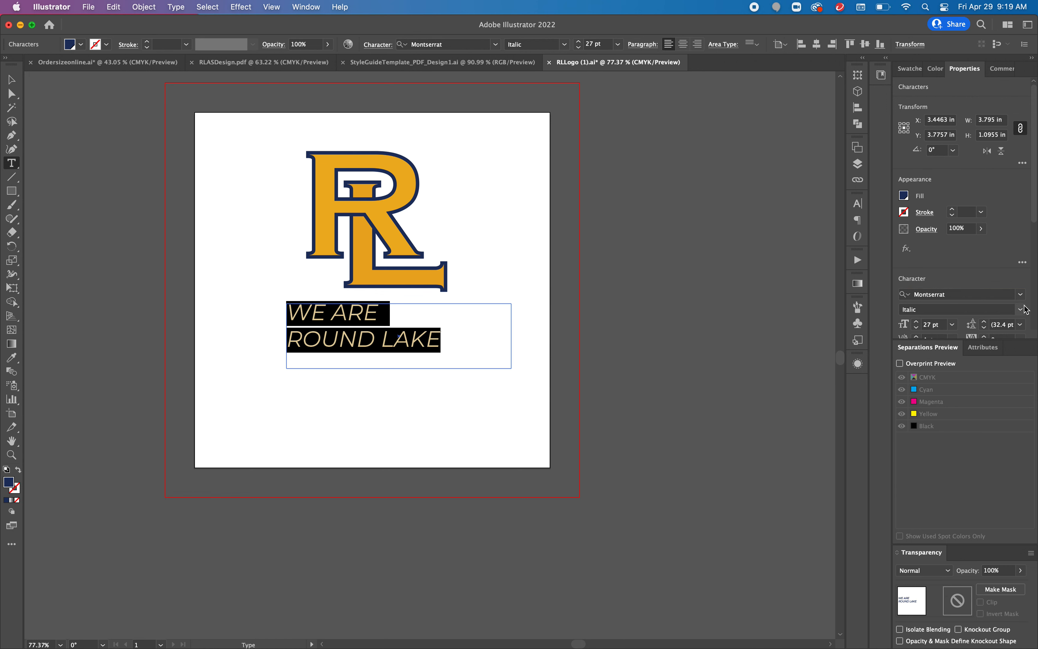
Step: Set the font style to Medium
{"action": "left_click", "coordinate": [1025, 311]}
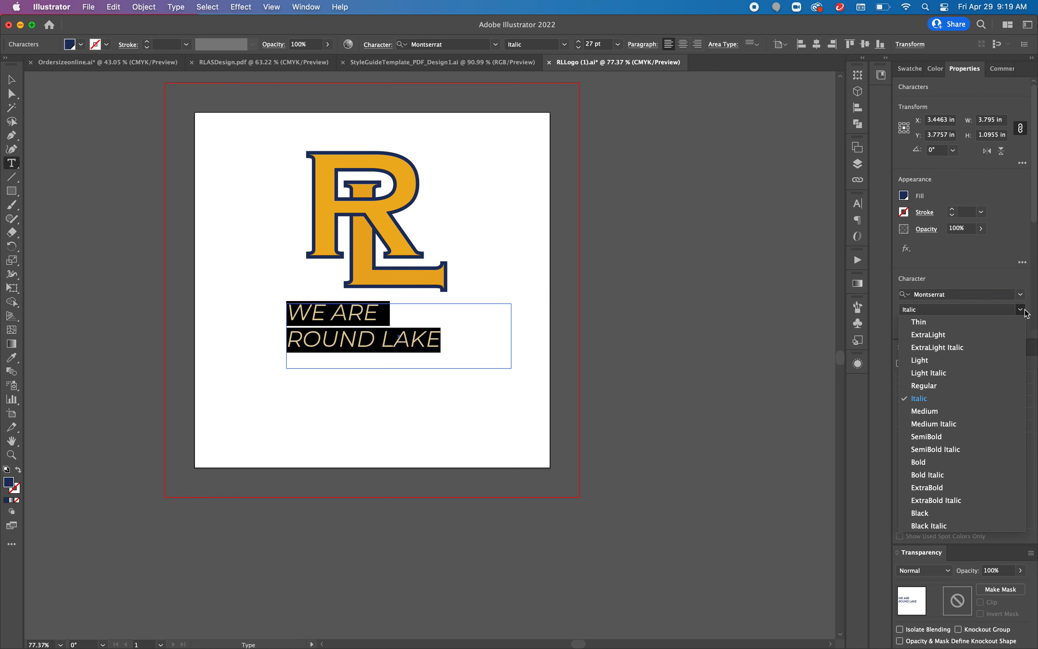
{"action": "left_click", "coordinate": [988, 412]}
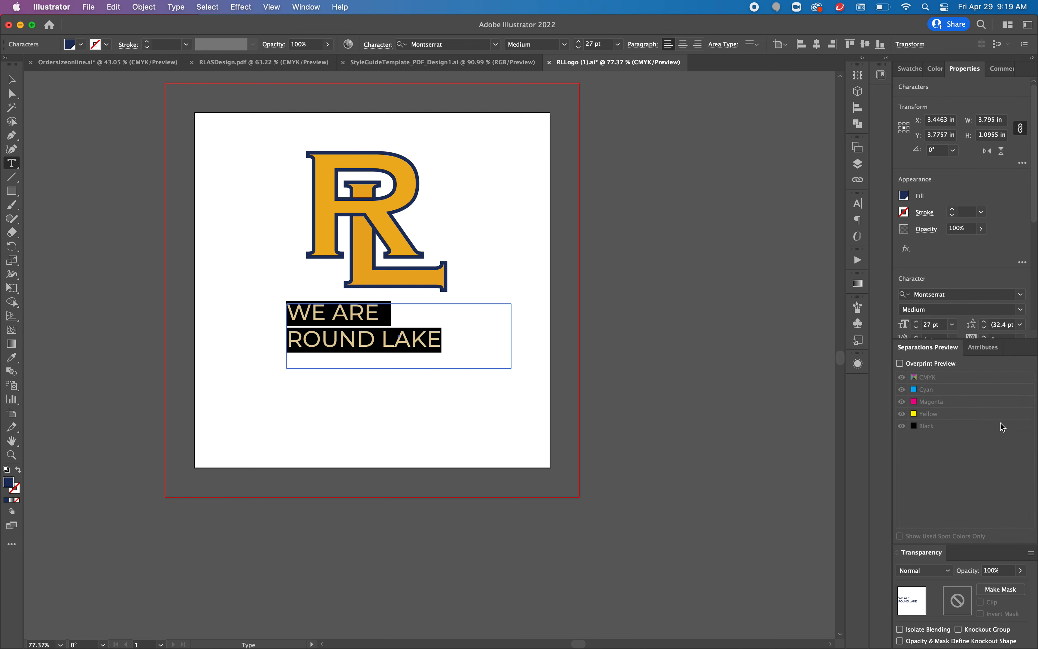
{"action": "left_click", "coordinate": [380, 310]}
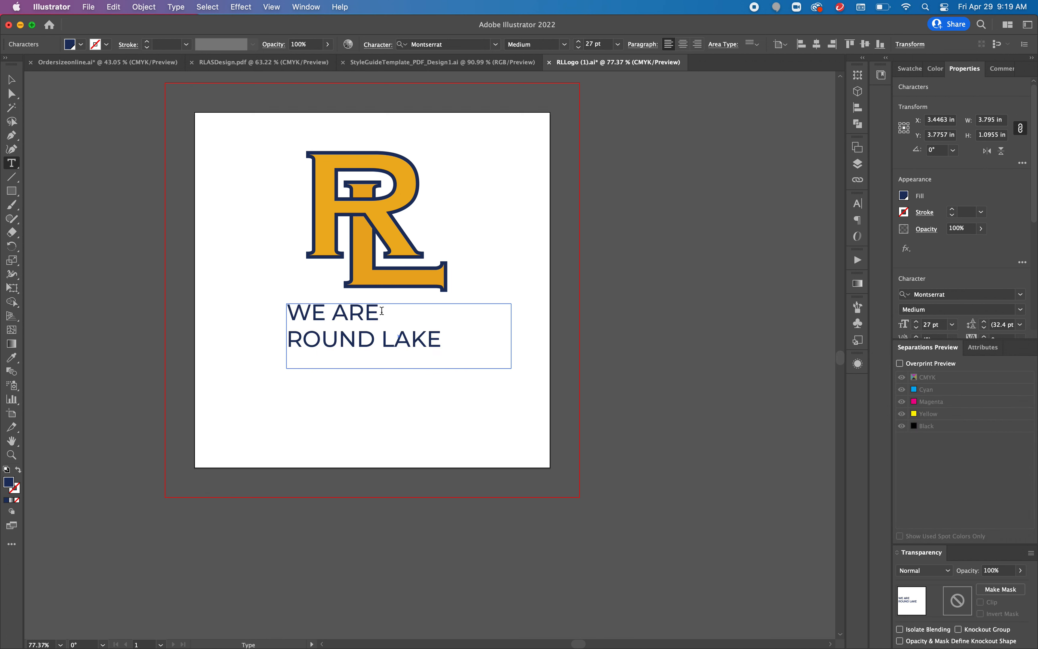
Step: Select the WE ARE line and change its font to Marydale-Regular
{"action": "left_click_drag", "start_coordinate": [381, 310], "coordinate": [286, 312]}
{"action": "left_click", "coordinate": [978, 294]}
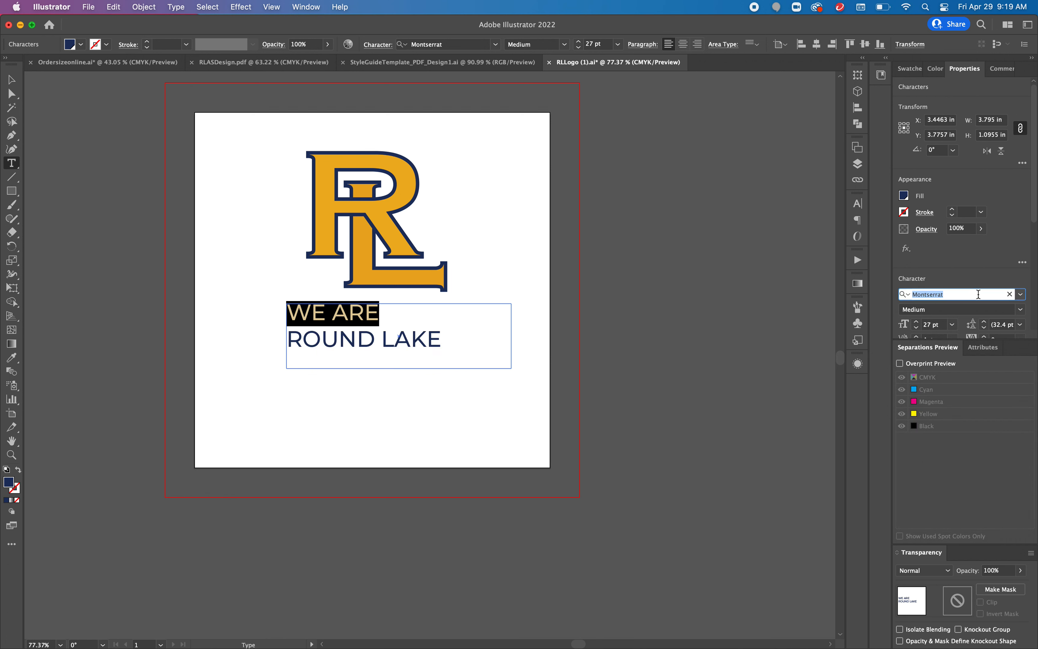
{"action": "left_click", "coordinate": [1021, 295]}
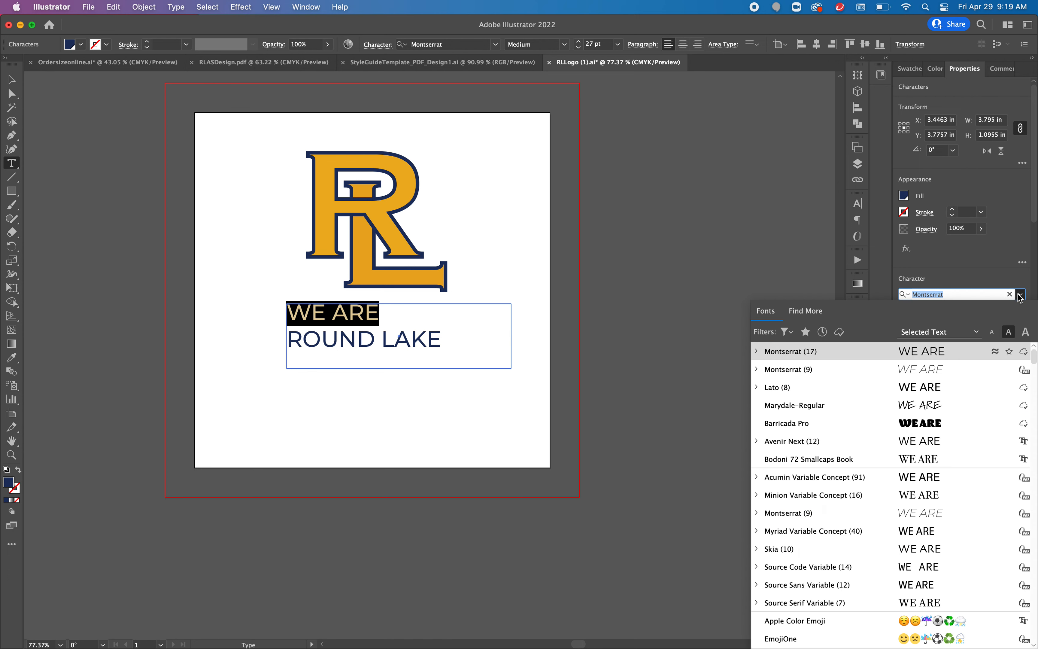
{"action": "left_click", "coordinate": [945, 400]}
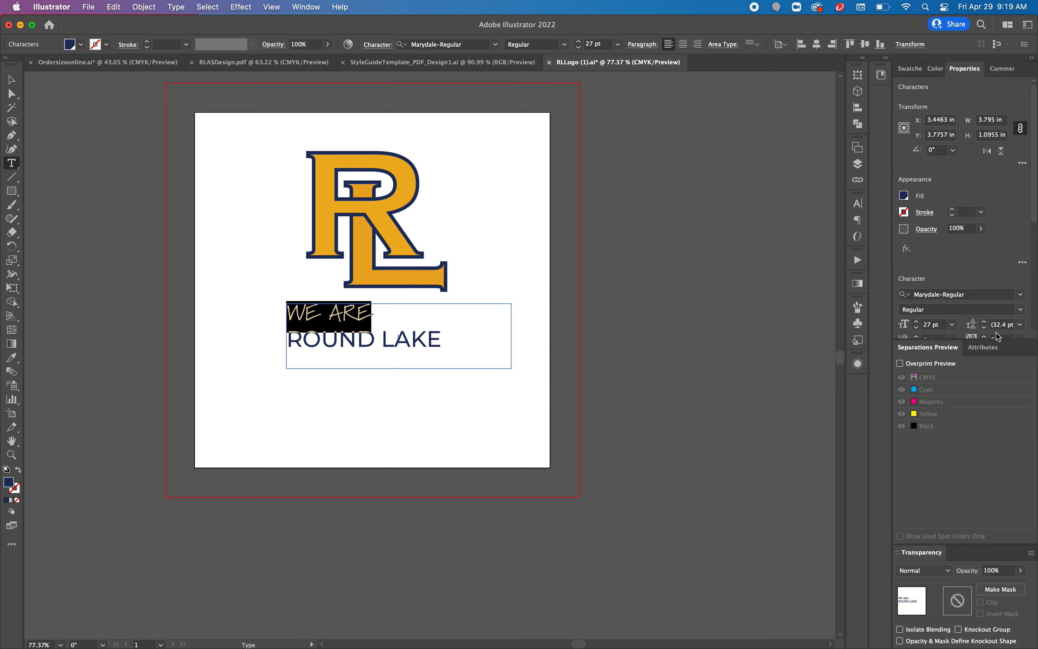
Step: Select all the tagline text and set its leading to 23 pt
{"action": "left_click", "coordinate": [985, 329]}
{"action": "key", "text": "super+a"}
{"action": "left_click", "coordinate": [983, 328]}
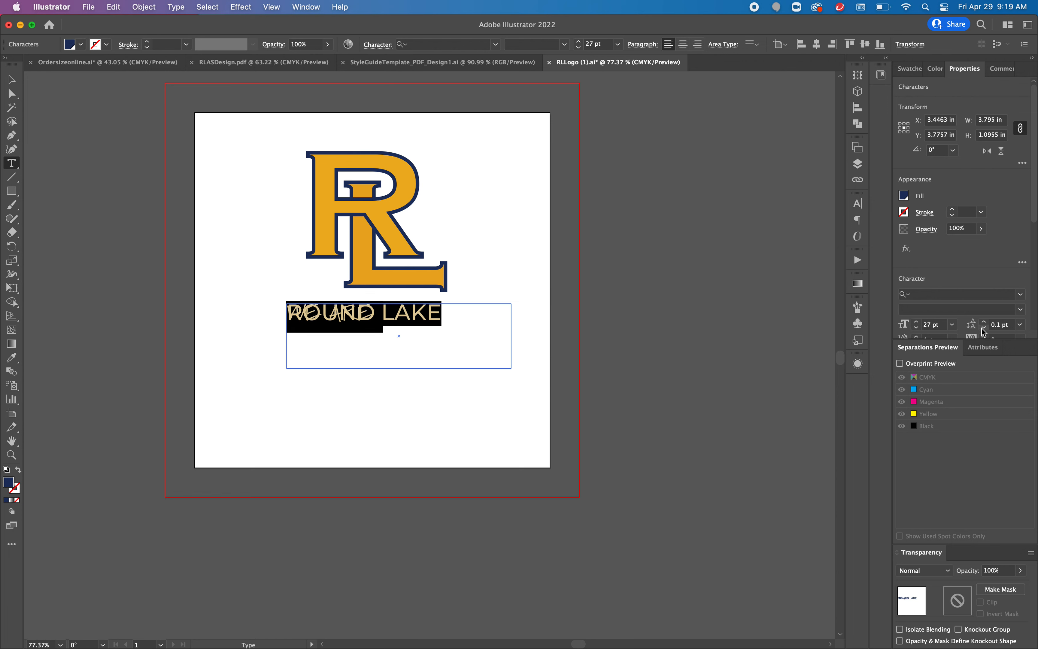
{"action": "left_click", "coordinate": [985, 322]}
{"action": "left_click", "coordinate": [984, 323]}
{"action": "left_click", "coordinate": [984, 323]}
{"action": "left_click", "coordinate": [985, 323]}
{"action": "left_click", "coordinate": [984, 322]}
{"action": "left_click", "coordinate": [985, 322]}
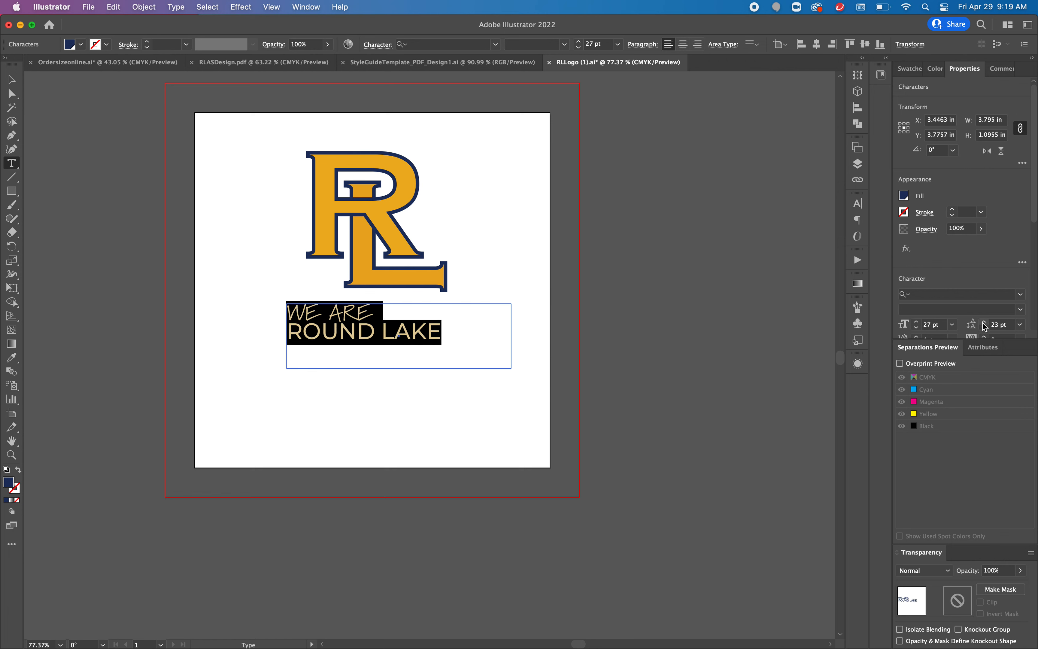
Step: Center-align the tagline paragraph
{"action": "scroll", "coordinate": [988, 274], "scroll_direction": "down", "scroll_amount": 2}
{"action": "scroll", "coordinate": [988, 273], "scroll_direction": "down", "scroll_amount": 3}
{"action": "left_click", "coordinate": [924, 282]}
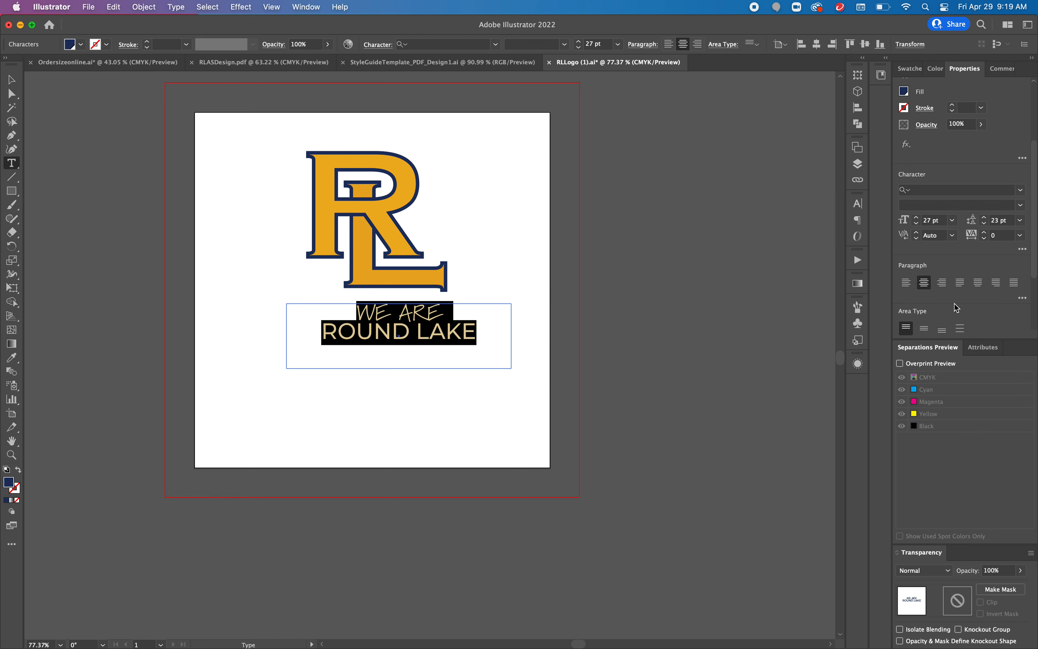
Step: Convert the tagline to outlines and move it up to sit just below the RL logo
{"action": "left_click", "coordinate": [12, 80]}
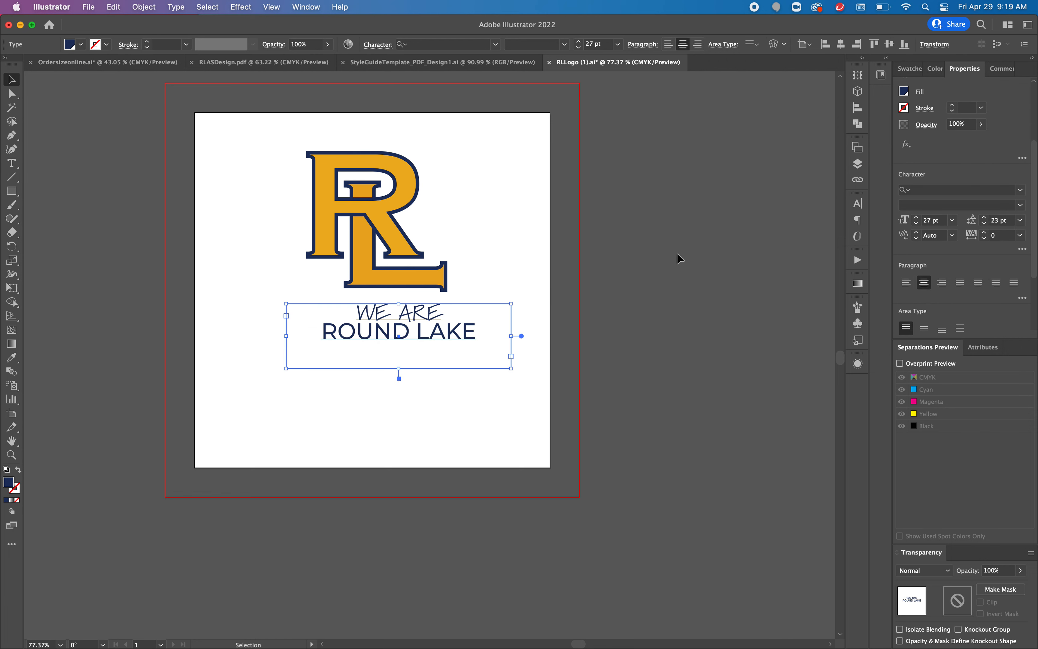
{"action": "scroll", "coordinate": [909, 302], "scroll_direction": "down", "scroll_amount": 3}
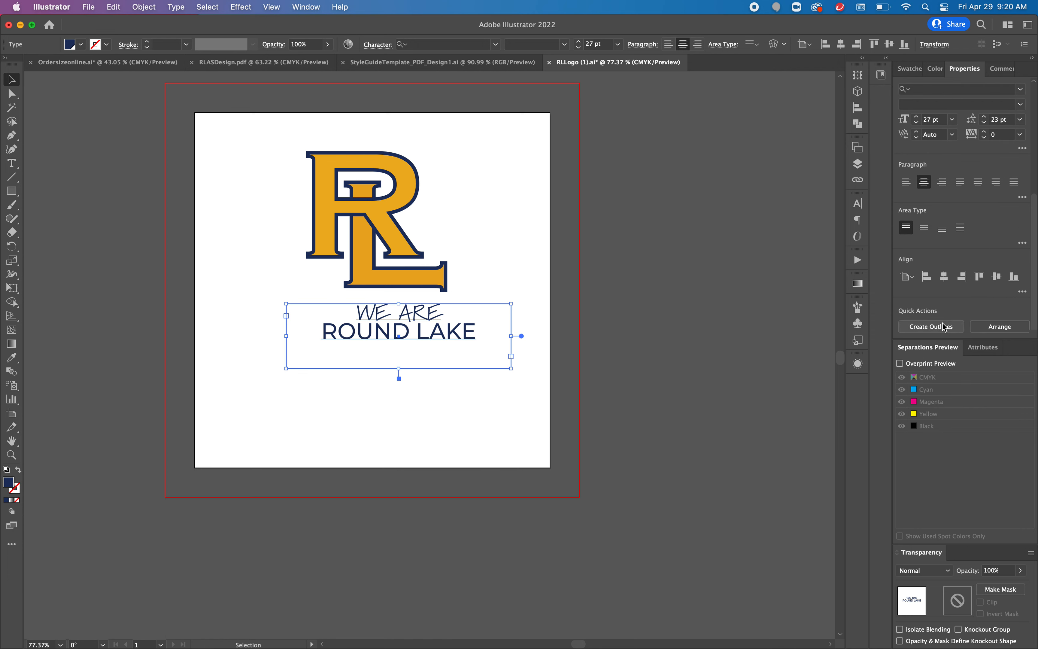
{"action": "left_click", "coordinate": [444, 336]}
{"action": "left_click_drag", "start_coordinate": [444, 337], "coordinate": [416, 331]}
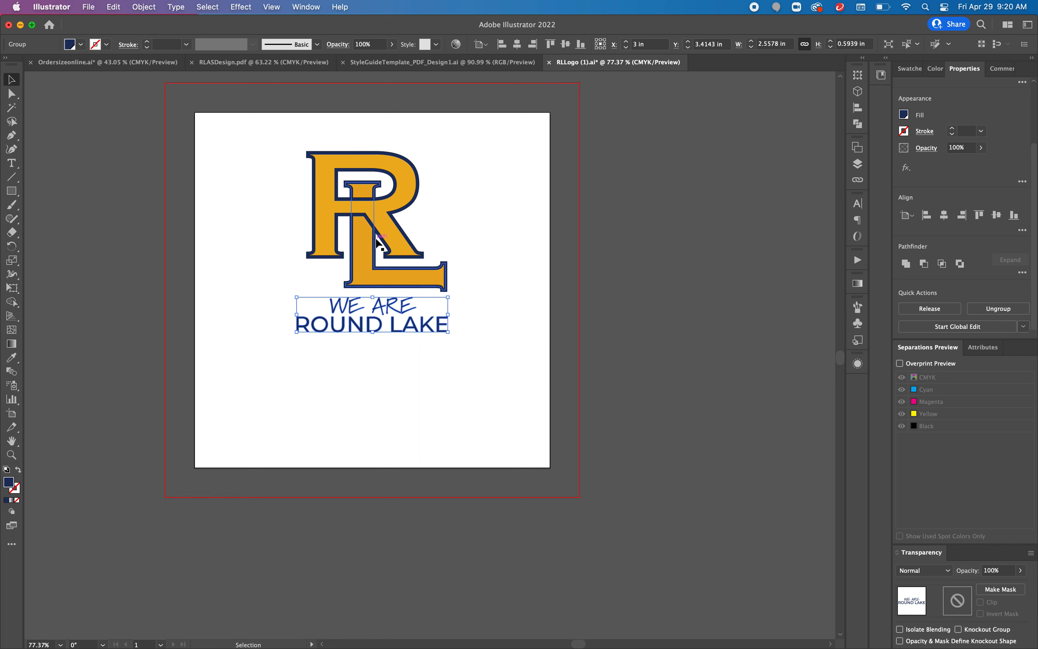
Step: Group the logo and tagline and enlarge the group to about 4.5 in wide to fill the artboard
{"action": "key", "text": "super+a"}
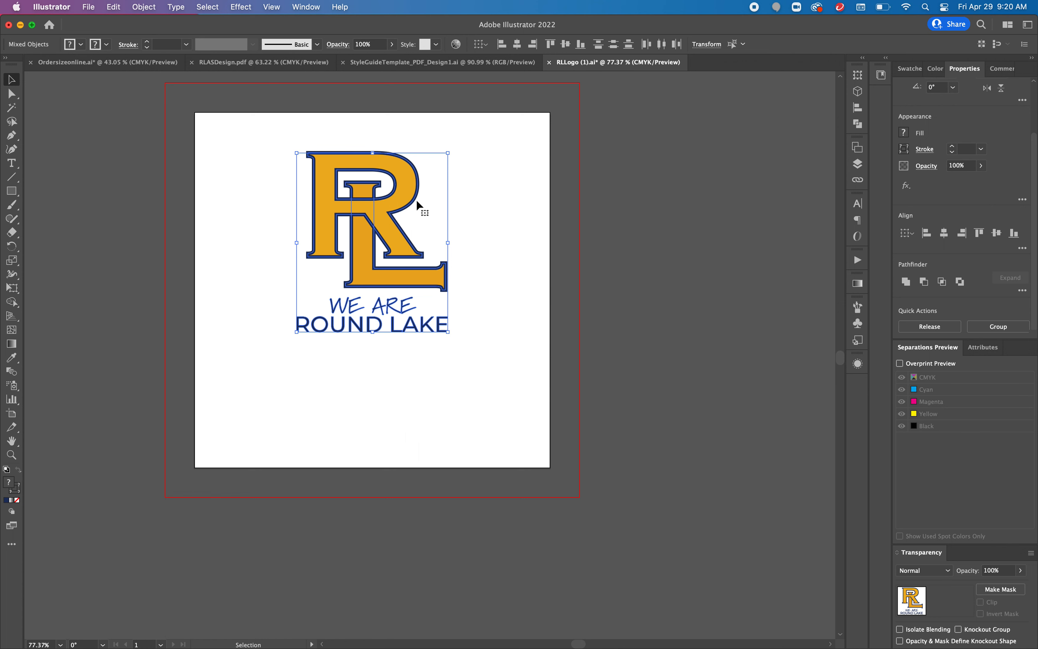
{"action": "key", "text": "super+g"}
{"action": "left_click_drag", "start_coordinate": [448, 332], "coordinate": [559, 436]}
{"action": "left_click_drag", "start_coordinate": [297, 153], "coordinate": [230, 121]}
{"action": "left_click_drag", "start_coordinate": [372, 227], "coordinate": [348, 232]}
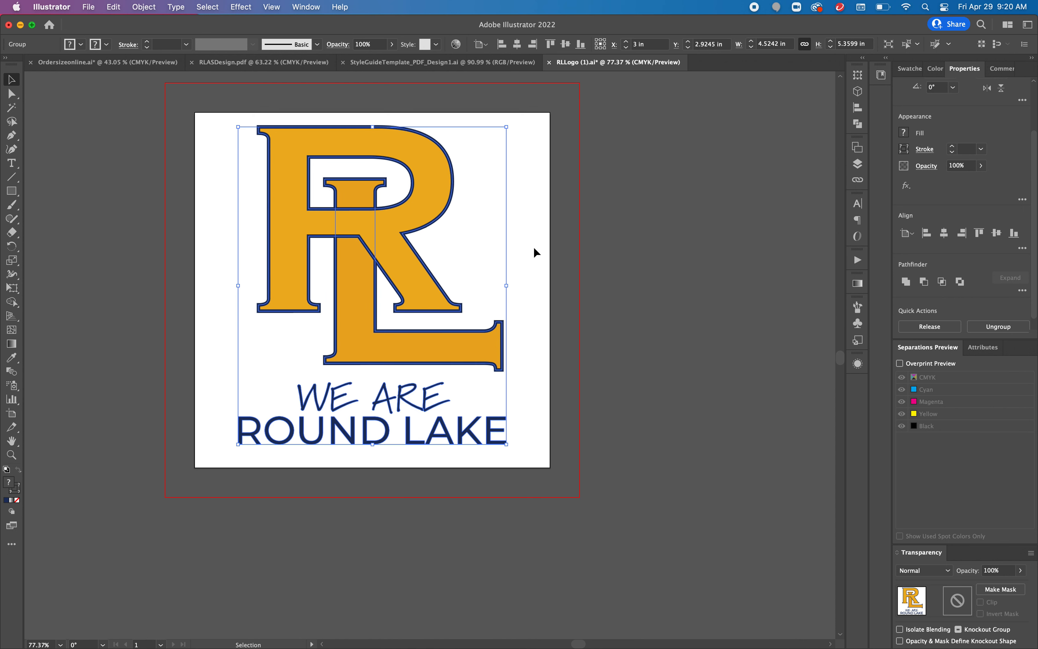
{"action": "left_click", "coordinate": [560, 253]}
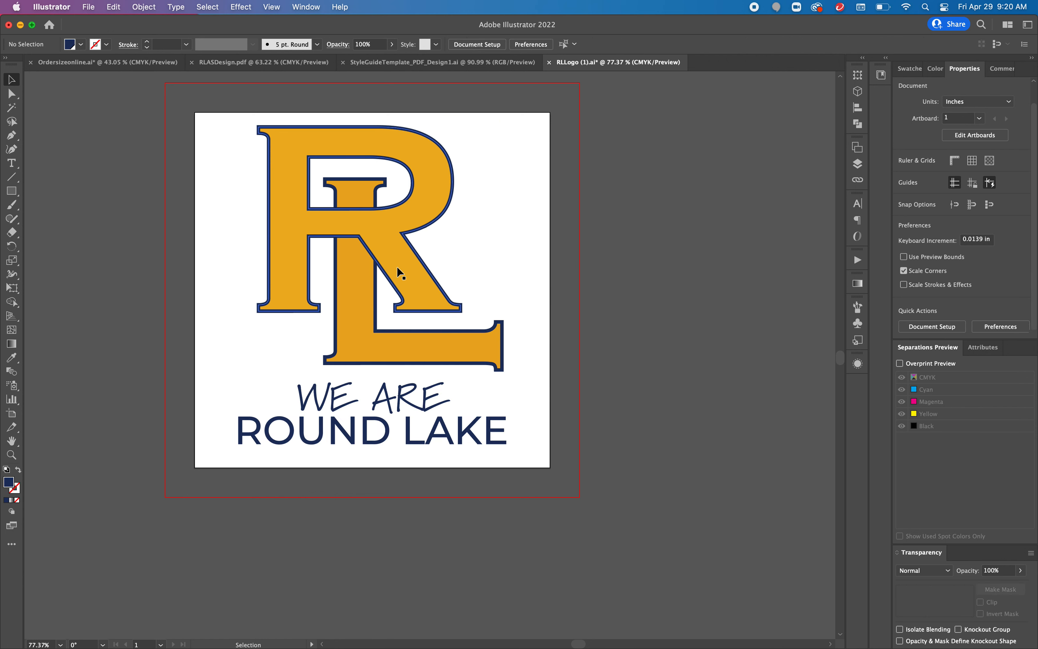
Step: Export the artwork as a PNG named RLLogo_YOUTH to the Desktop at High (300 ppi) with a transparent background
{"action": "left_click", "coordinate": [88, 7]}
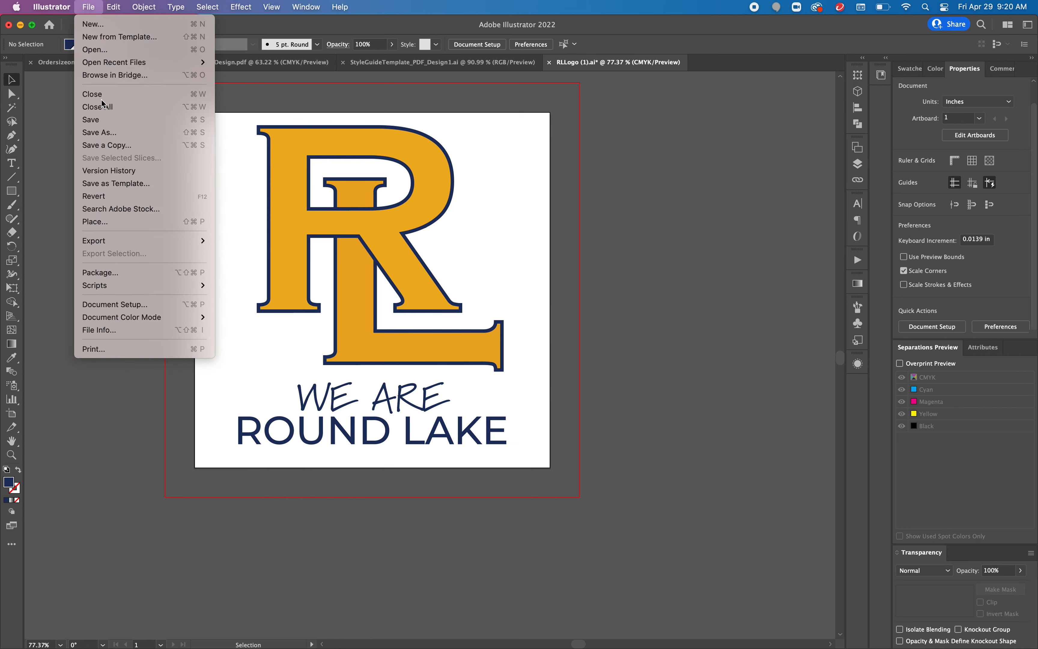
{"action": "mouse_move", "coordinate": [134, 241]}
{"action": "left_click", "coordinate": [255, 257]}
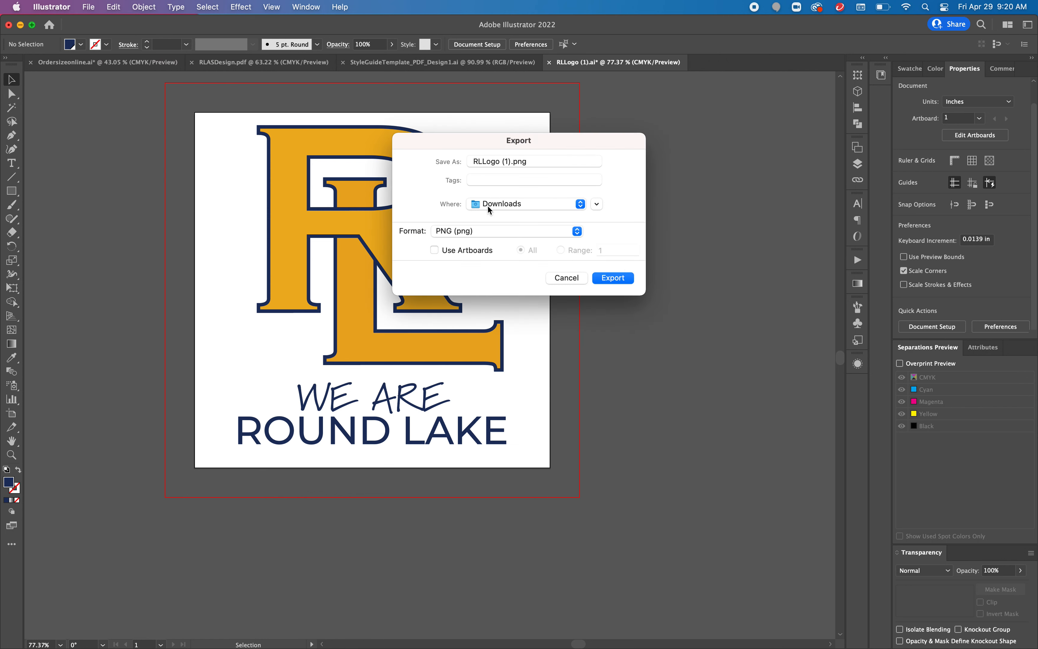
{"action": "left_click", "coordinate": [490, 209]}
{"action": "left_click", "coordinate": [504, 301]}
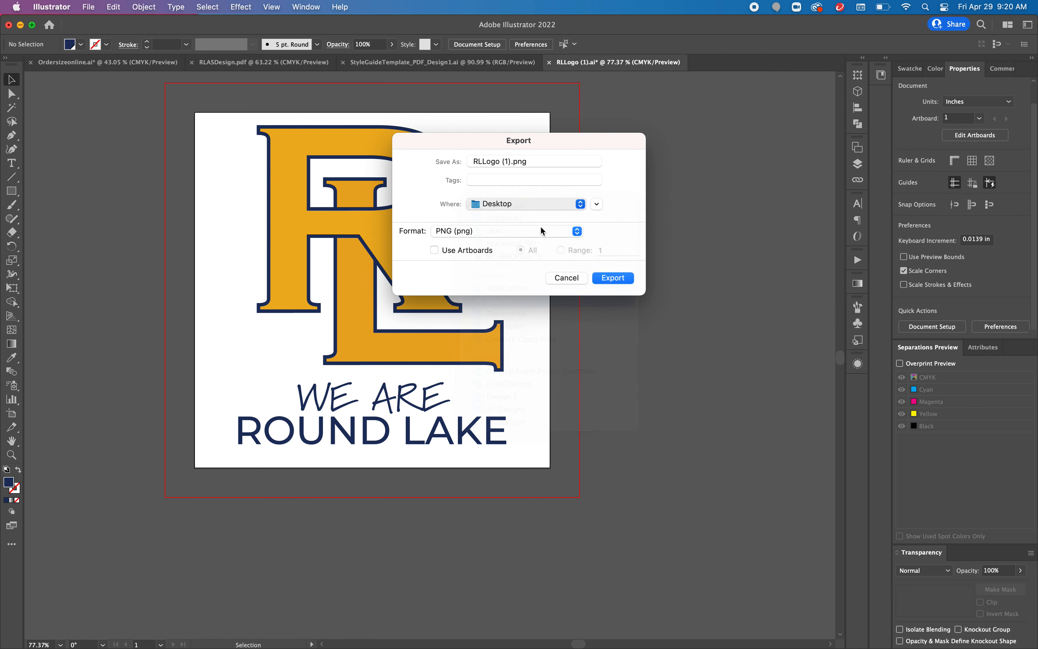
{"action": "left_click", "coordinate": [512, 162]}
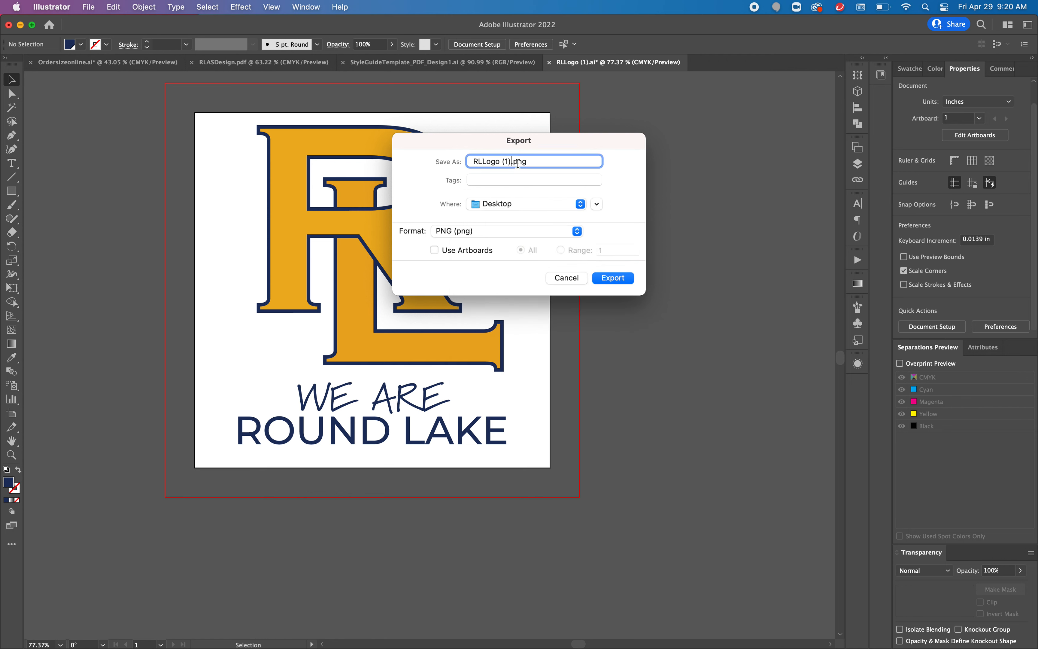
{"action": "key", "text": "BackSpace"}
{"action": "key", "text": "BackSpace"}
{"action": "key", "text": "BackSpace"}
{"action": "key", "text": "BackSpace"}
{"action": "type", "text": "_YOUT"}
{"action": "left_click", "coordinate": [633, 280]}
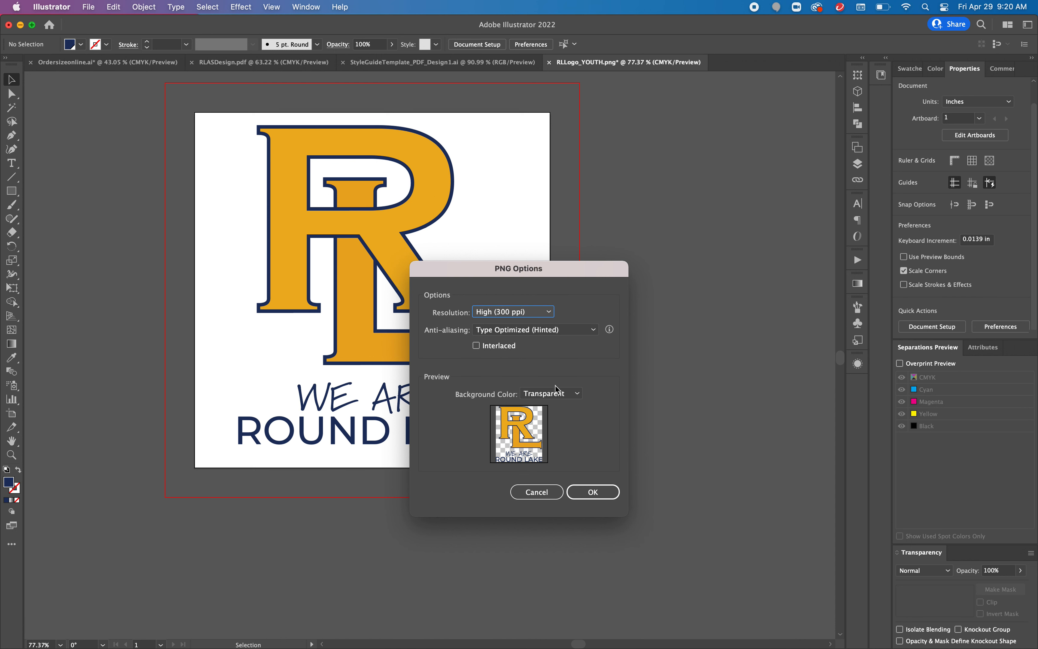
{"action": "left_click", "coordinate": [597, 494]}
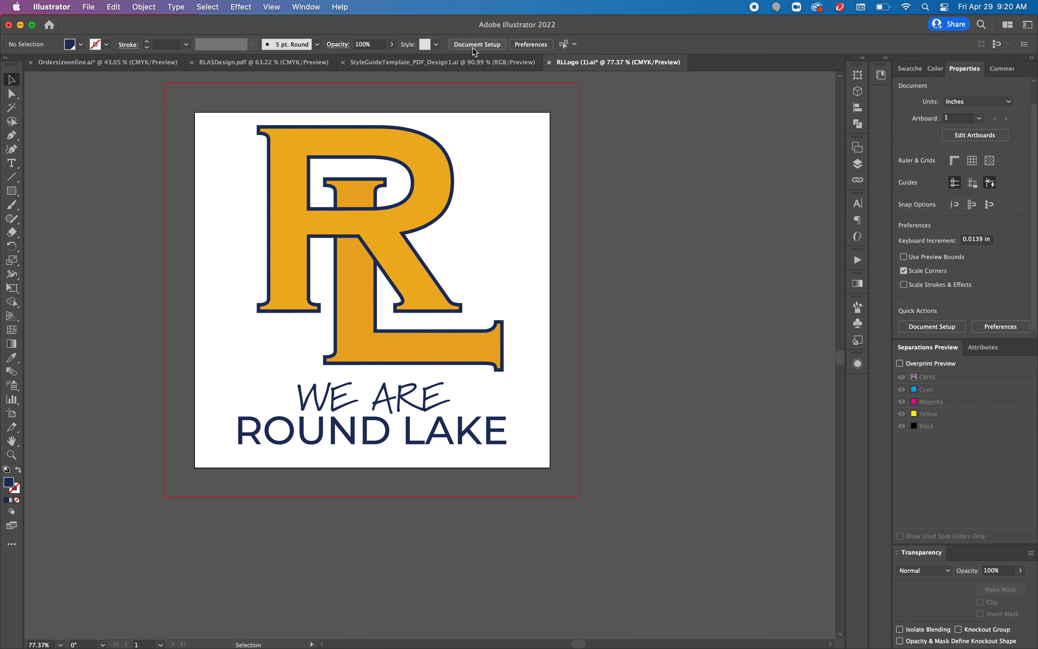
Step: Place the blue brush-stroke heart from the Libraries panel to the left of the WE ARE line
{"action": "left_click", "coordinate": [310, 9]}
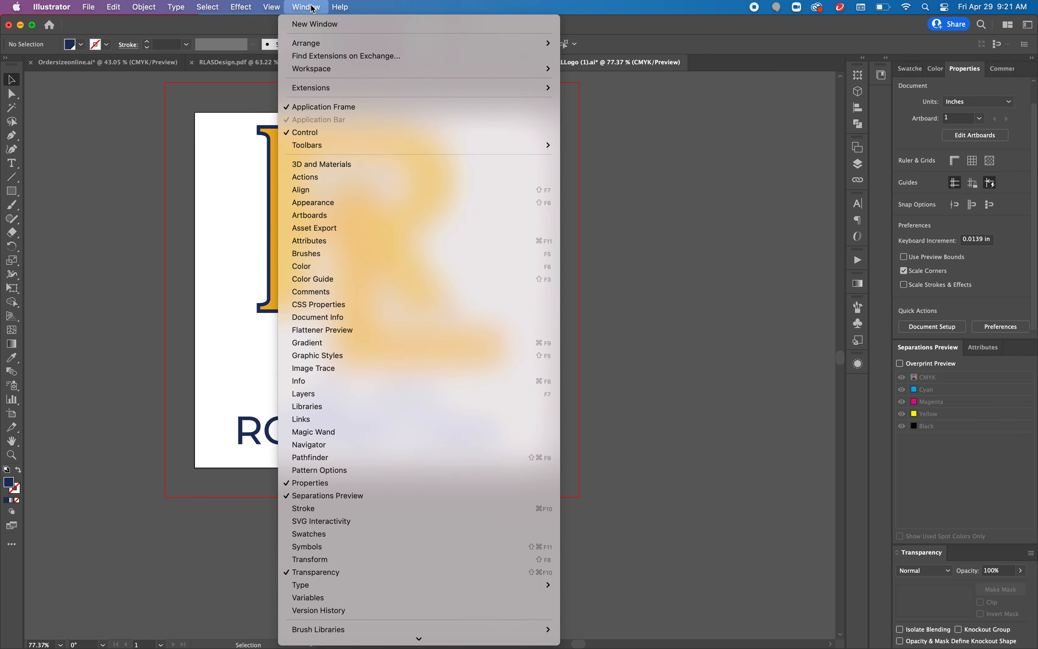
{"action": "left_click", "coordinate": [411, 406]}
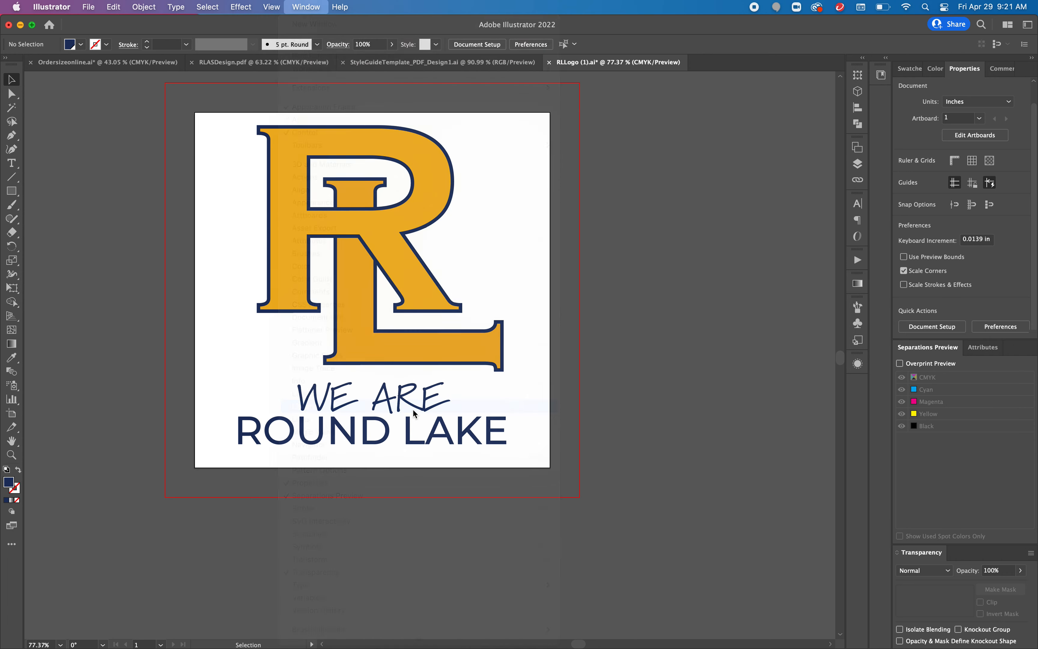
{"action": "left_click_drag", "start_coordinate": [798, 345], "coordinate": [797, 548]}
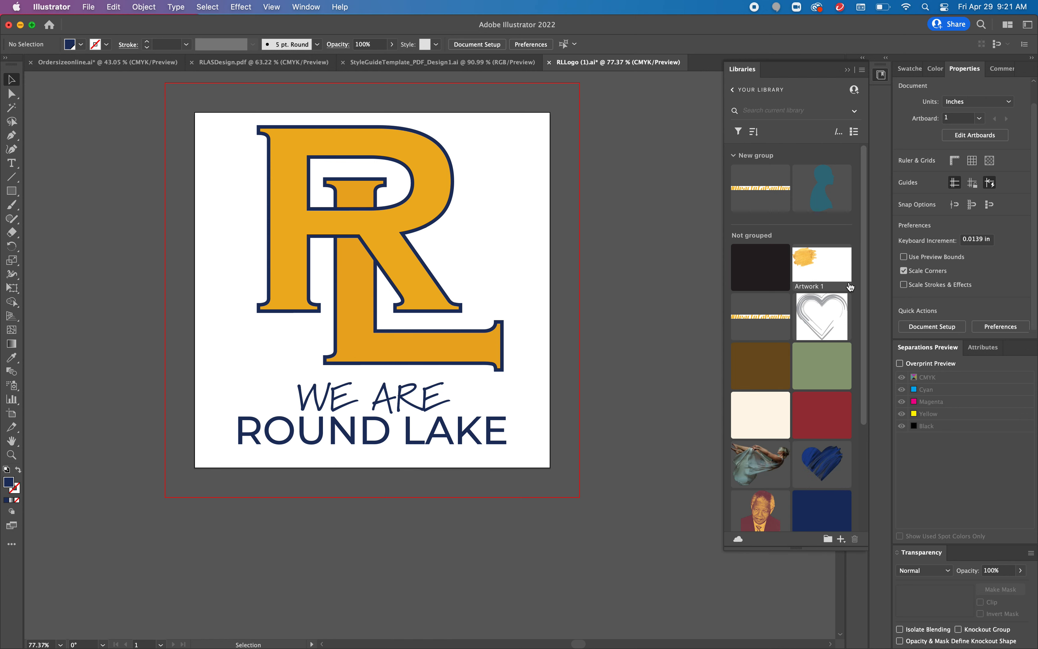
{"action": "left_click_drag", "start_coordinate": [864, 279], "coordinate": [886, 425]}
{"action": "left_click_drag", "start_coordinate": [826, 330], "coordinate": [470, 166]}
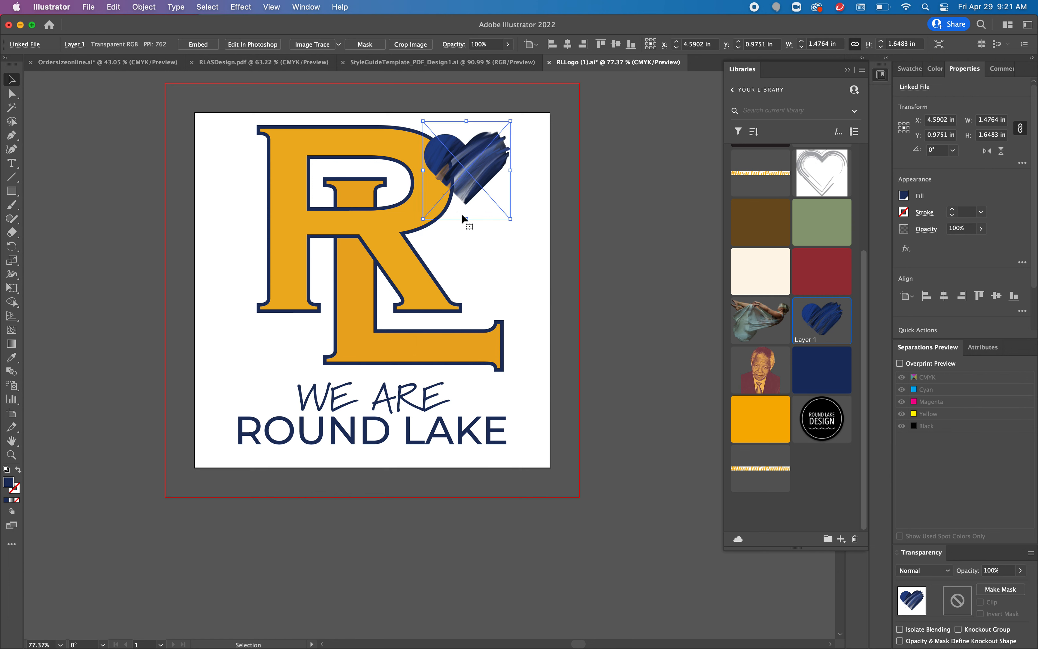
{"action": "left_click_drag", "start_coordinate": [459, 178], "coordinate": [268, 363]}
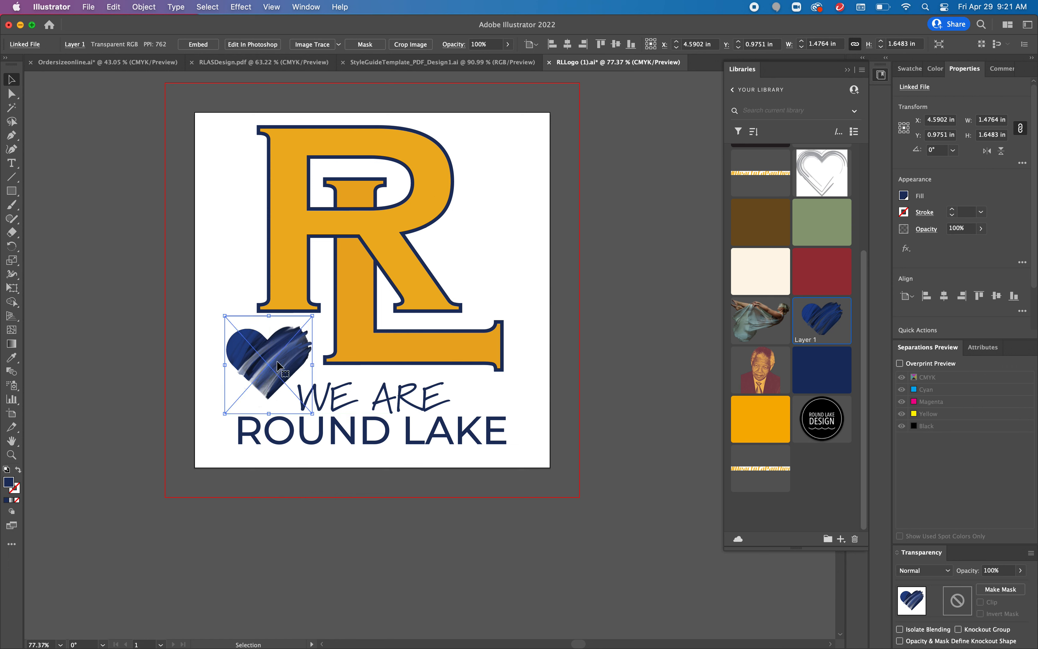
{"action": "left_click", "coordinate": [542, 281]}
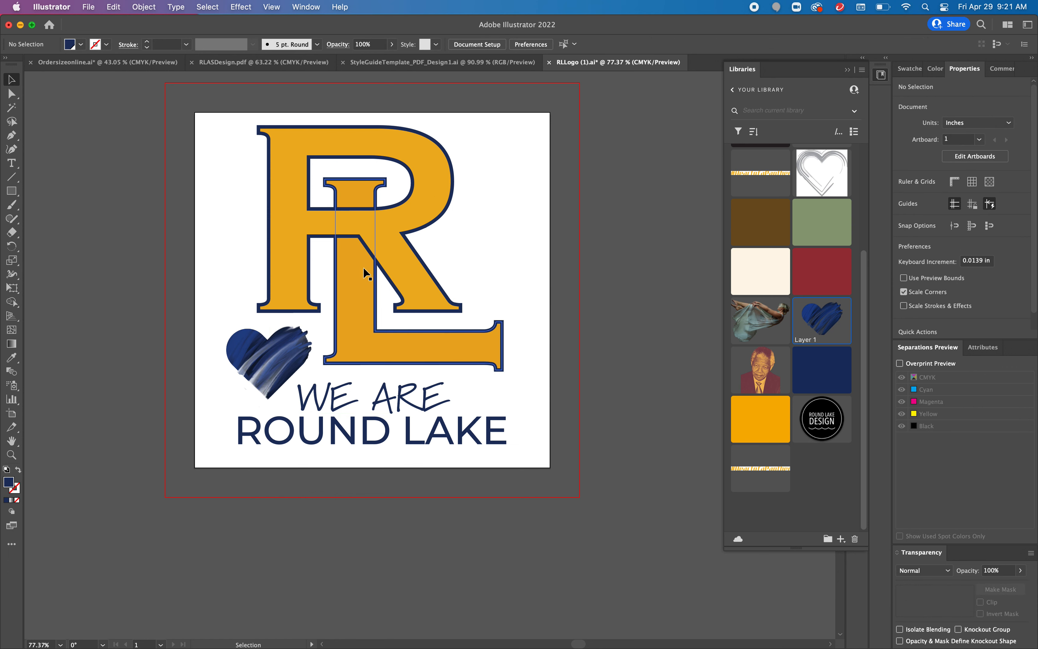
Step: Group all the artwork and add the group to the library as a new asset
{"action": "left_click_drag", "start_coordinate": [207, 116], "coordinate": [560, 466]}
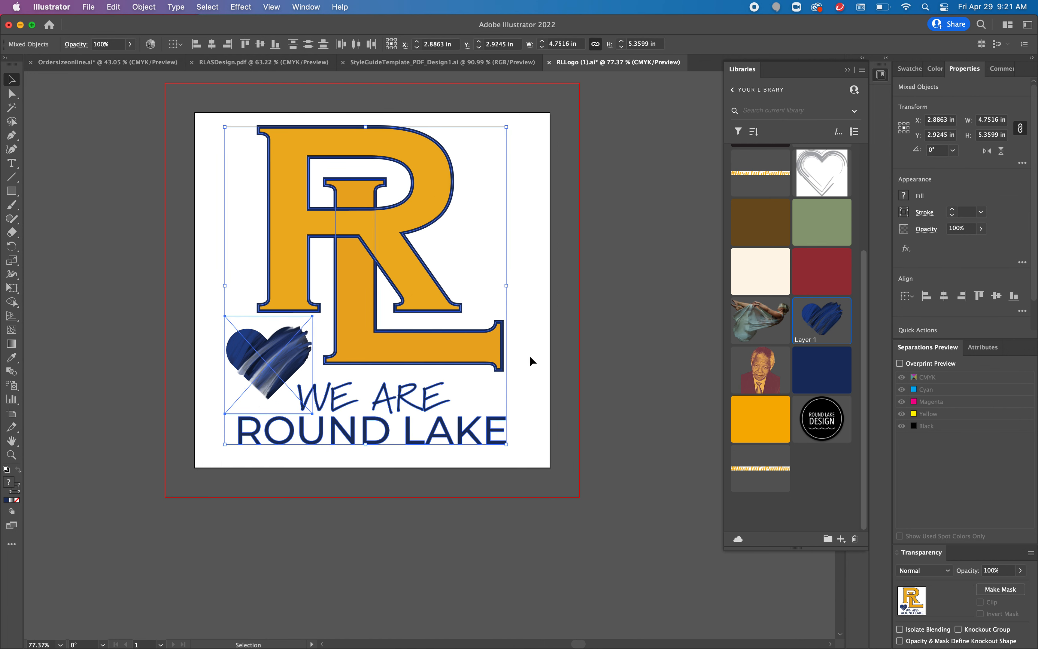
{"action": "key", "text": "super+g"}
{"action": "left_click_drag", "start_coordinate": [353, 296], "coordinate": [817, 472]}
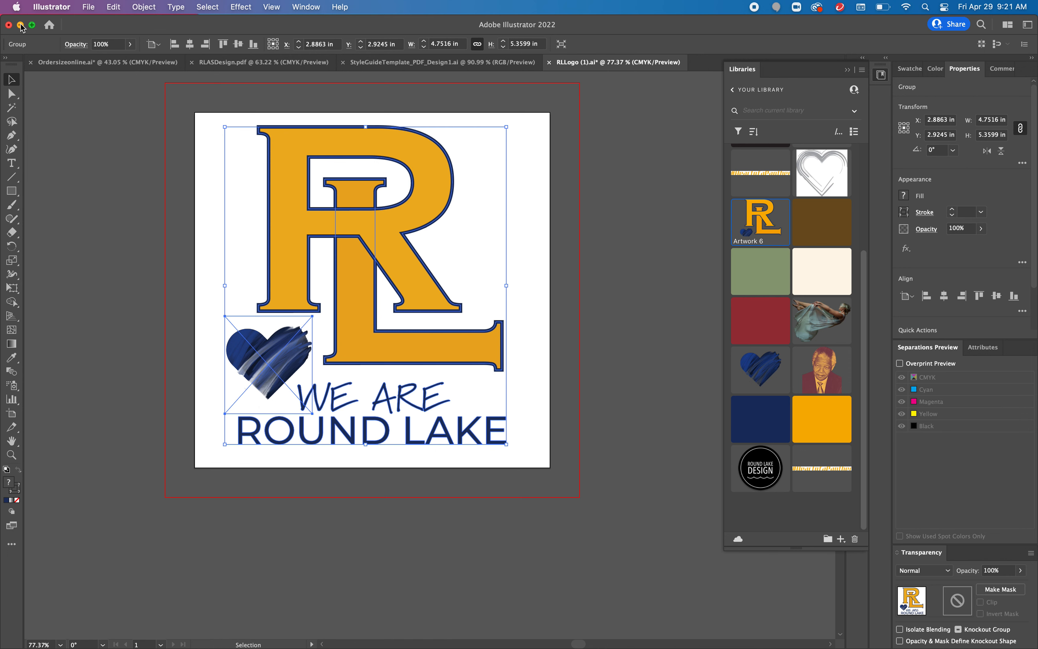
{"action": "left_click", "coordinate": [846, 70]}
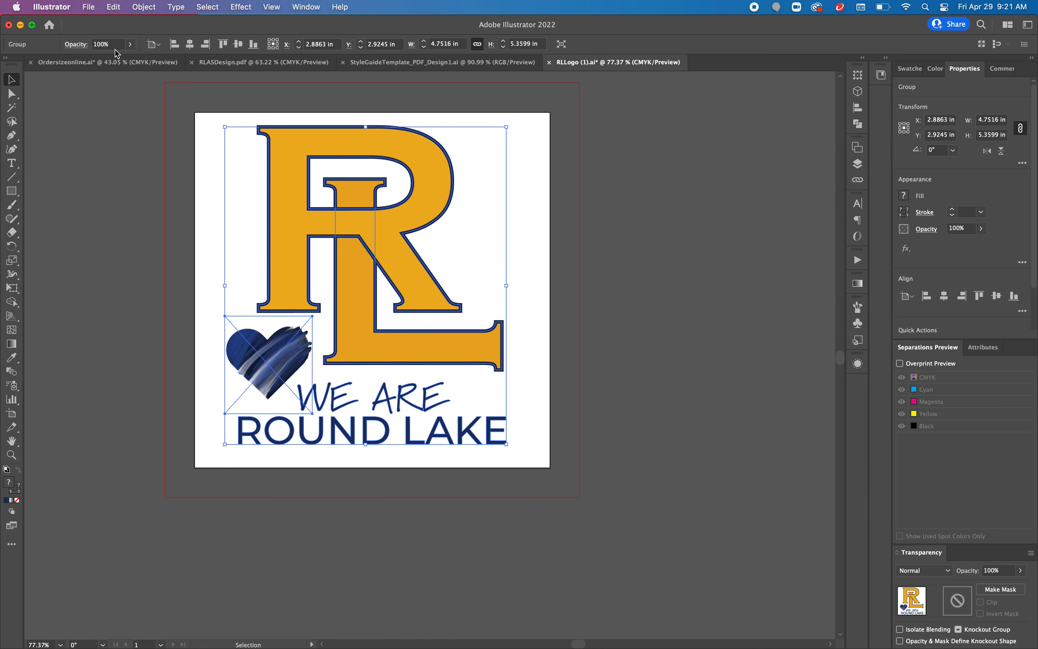
Step: Switch to Photoshop and create a new Letter 8.5 x 11 in, 300 ppi print document
{"action": "left_click", "coordinate": [20, 25]}
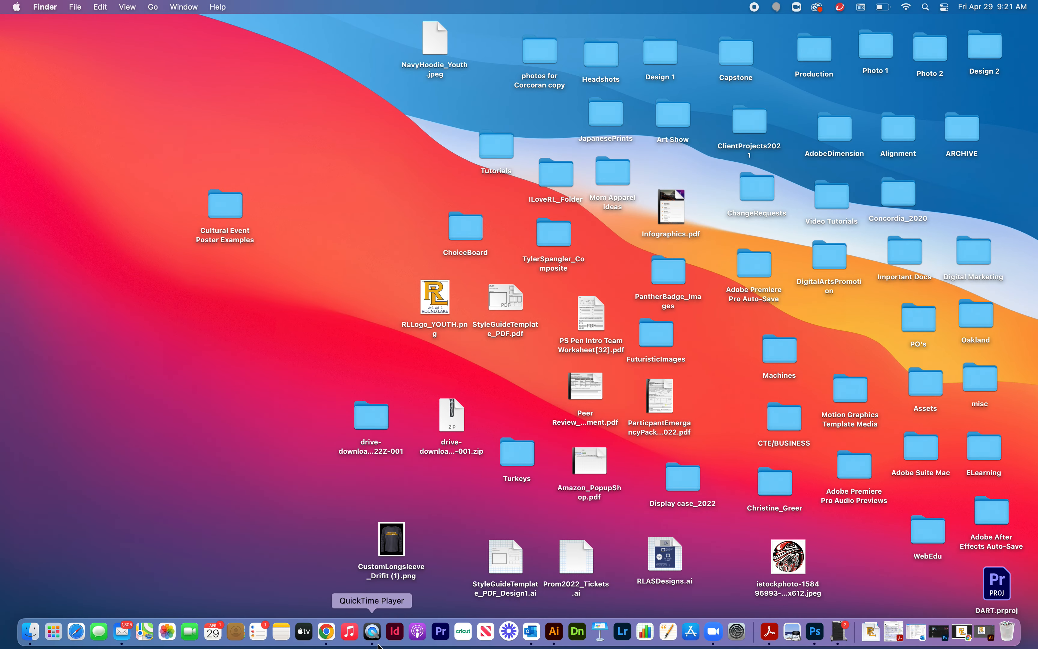
{"action": "left_click", "coordinate": [815, 631]}
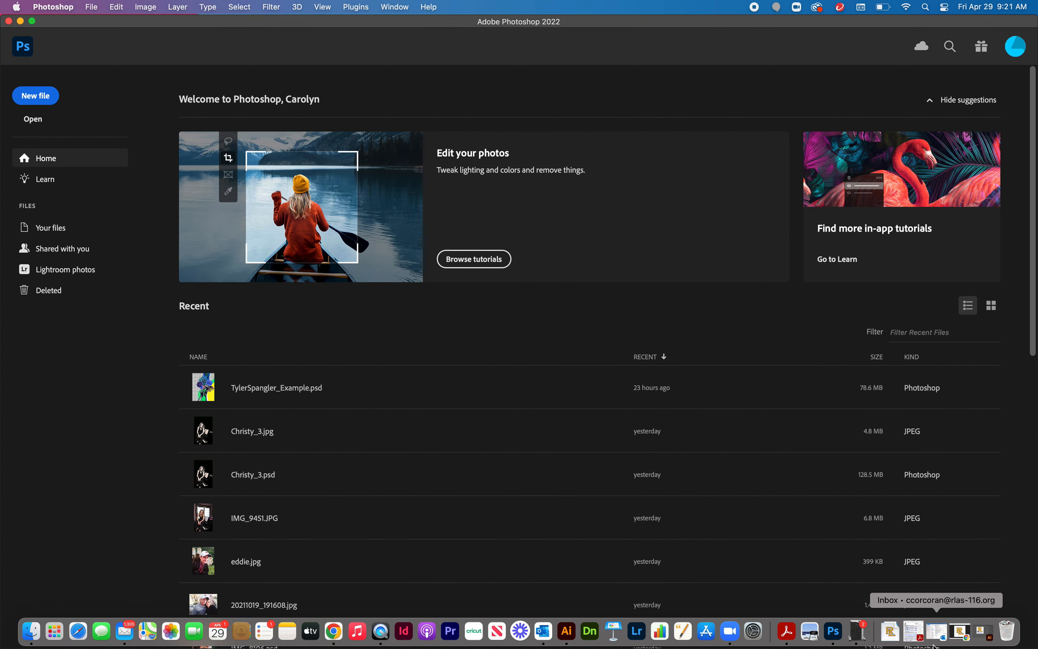
{"action": "left_click", "coordinate": [91, 7]}
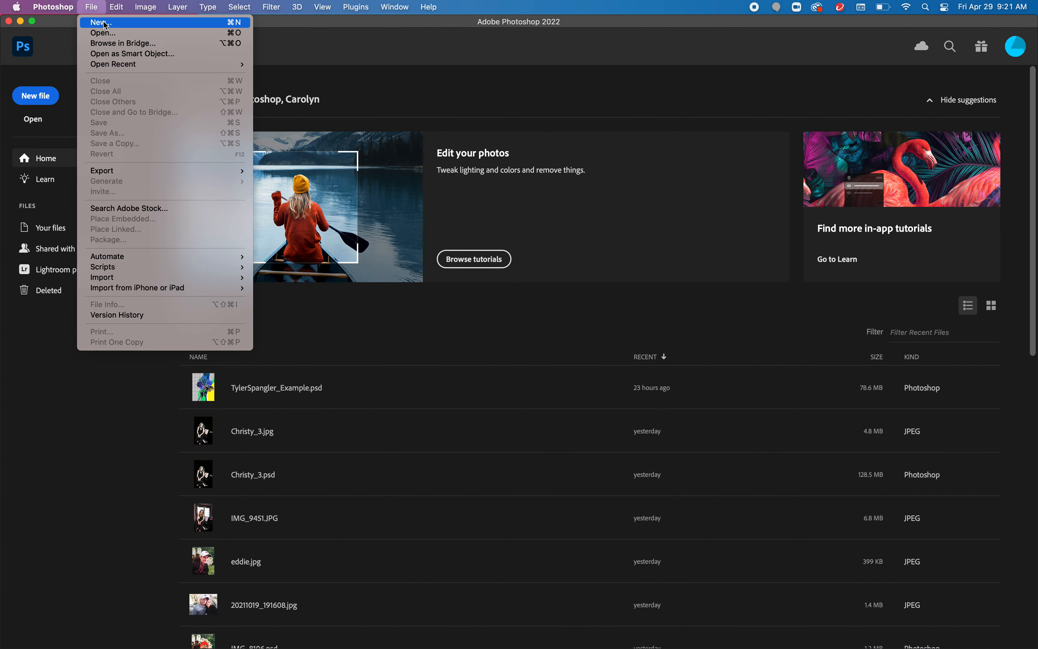
{"action": "left_click", "coordinate": [102, 22]}
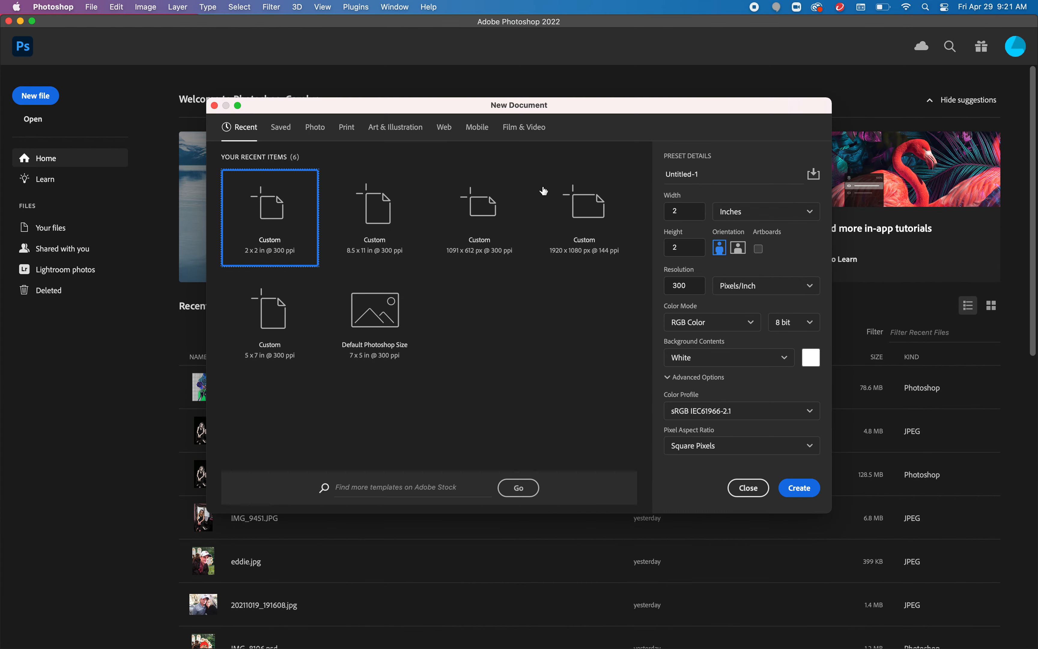
{"action": "left_click", "coordinate": [348, 128]}
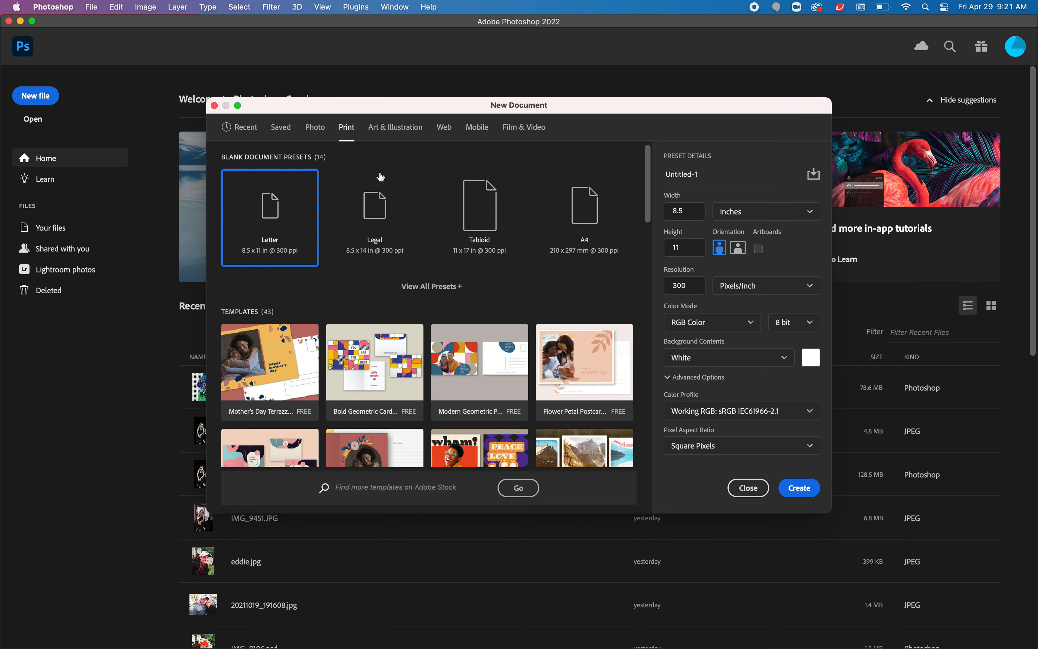
{"action": "left_click", "coordinate": [812, 485]}
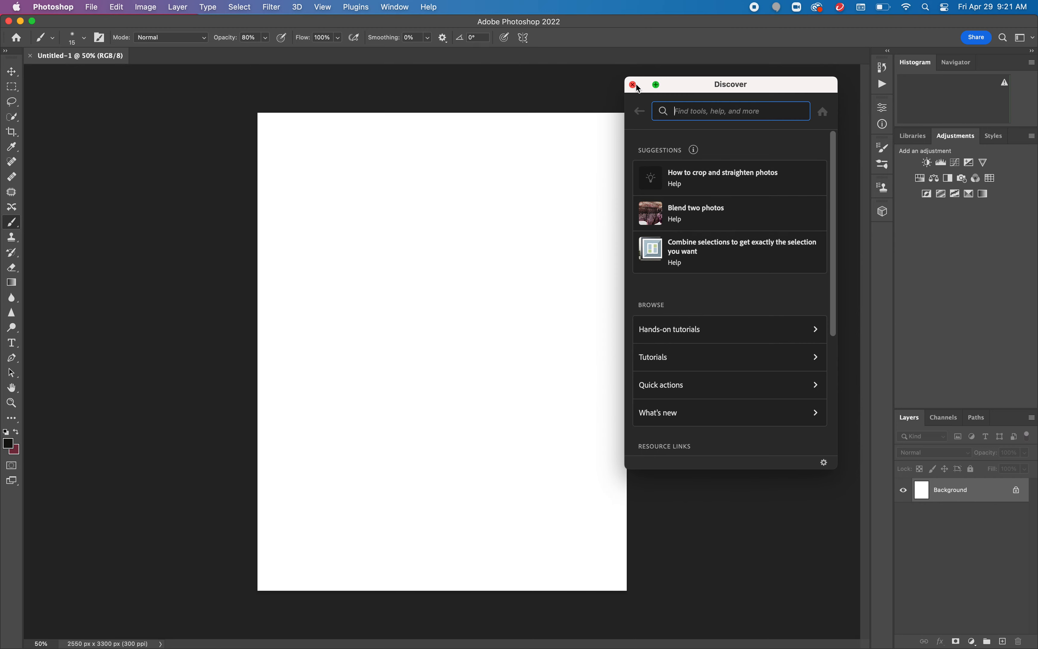
{"action": "left_click", "coordinate": [639, 88]}
Step: Place the NavyHoodie_Youth image from the Desktop and scale it up to fill the page
{"action": "left_click", "coordinate": [89, 6]}
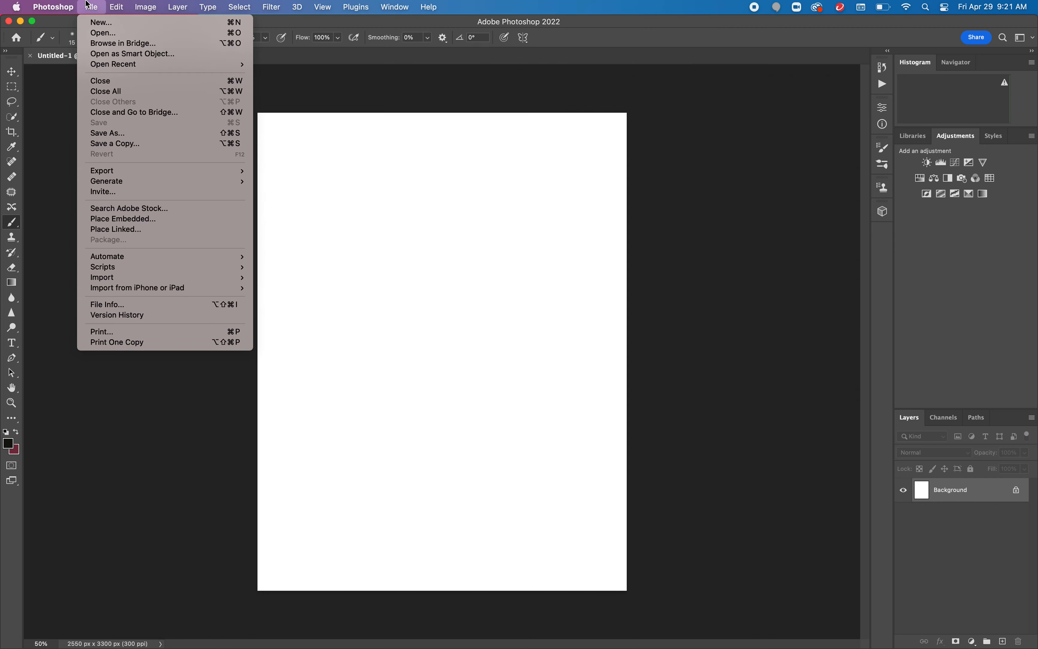
{"action": "left_click", "coordinate": [159, 235]}
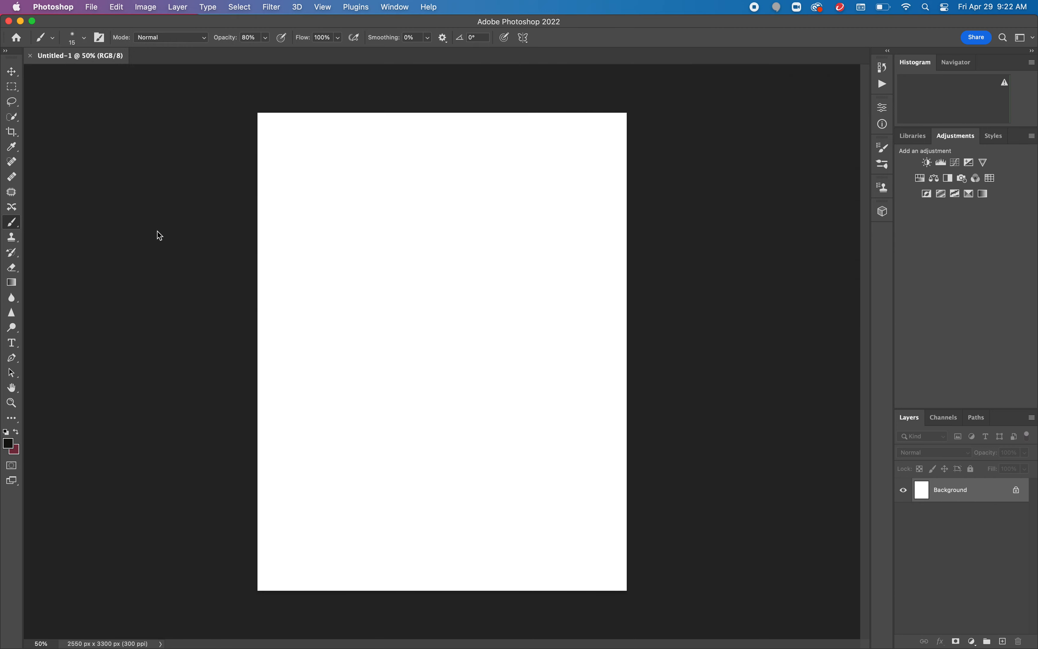
{"action": "left_click", "coordinate": [346, 172]}
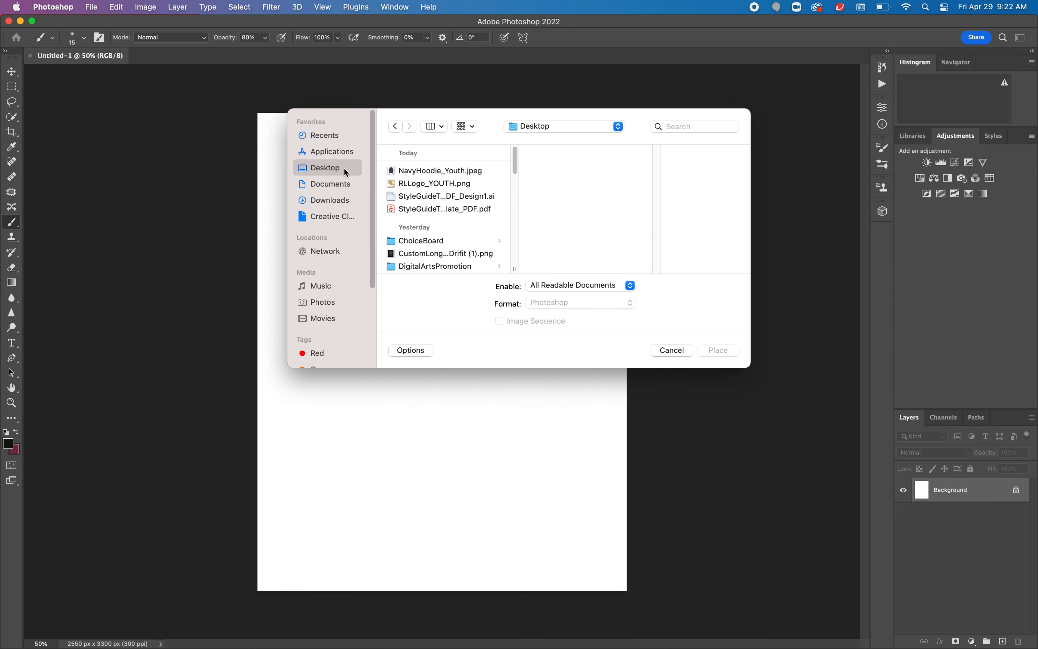
{"action": "left_click", "coordinate": [432, 172]}
{"action": "left_click", "coordinate": [728, 351]}
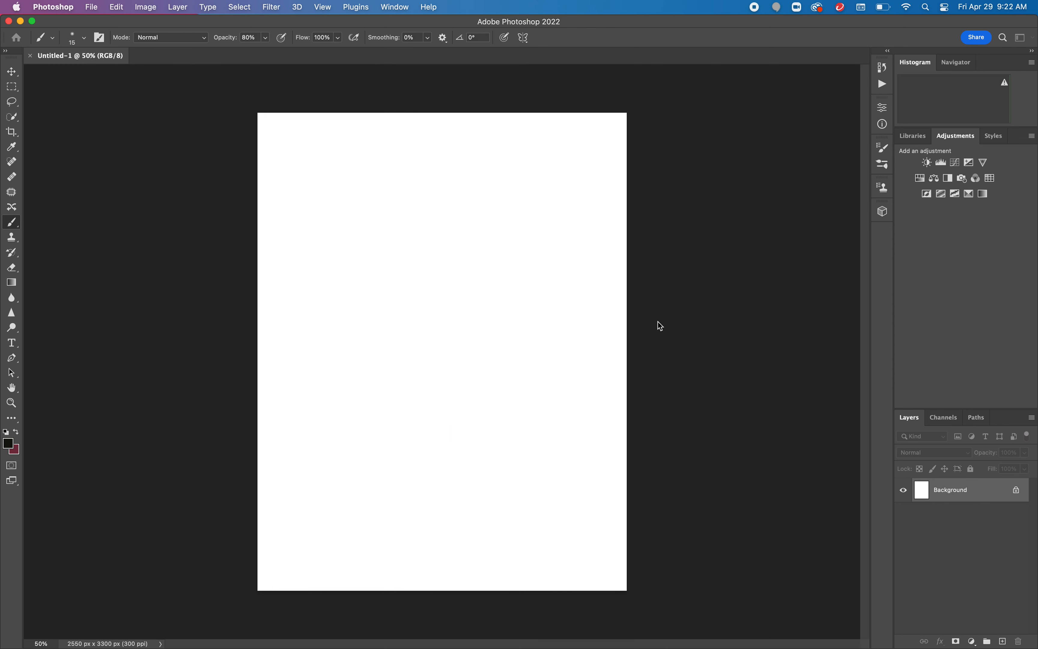
{"action": "left_click_drag", "start_coordinate": [514, 262], "coordinate": [657, 145]}
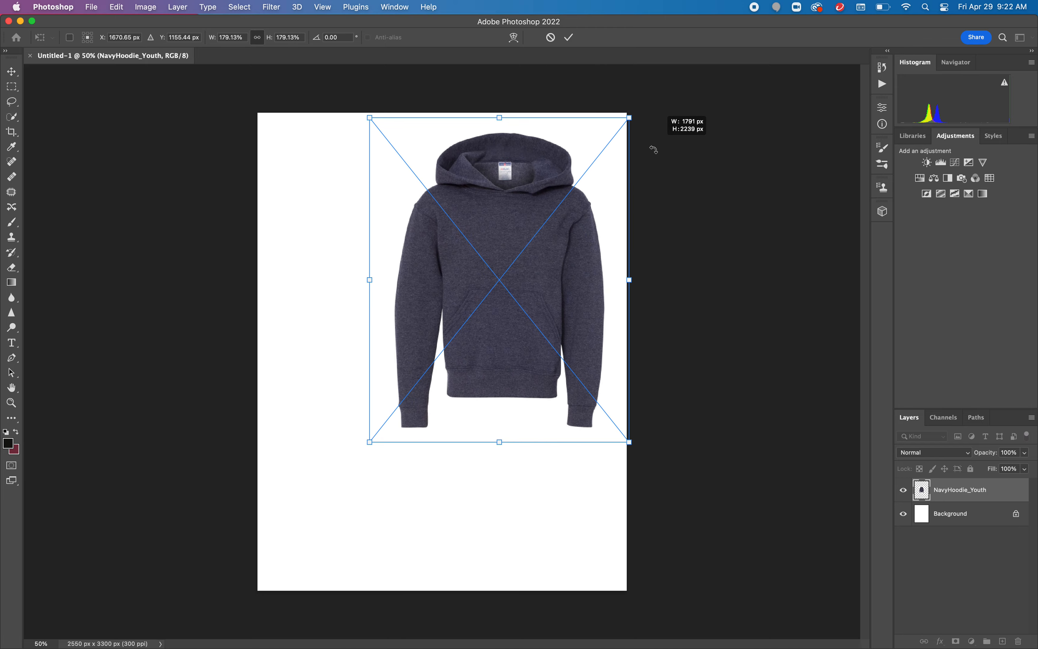
{"action": "left_click_drag", "start_coordinate": [372, 443], "coordinate": [262, 596]}
{"action": "left_click_drag", "start_coordinate": [415, 426], "coordinate": [410, 423]}
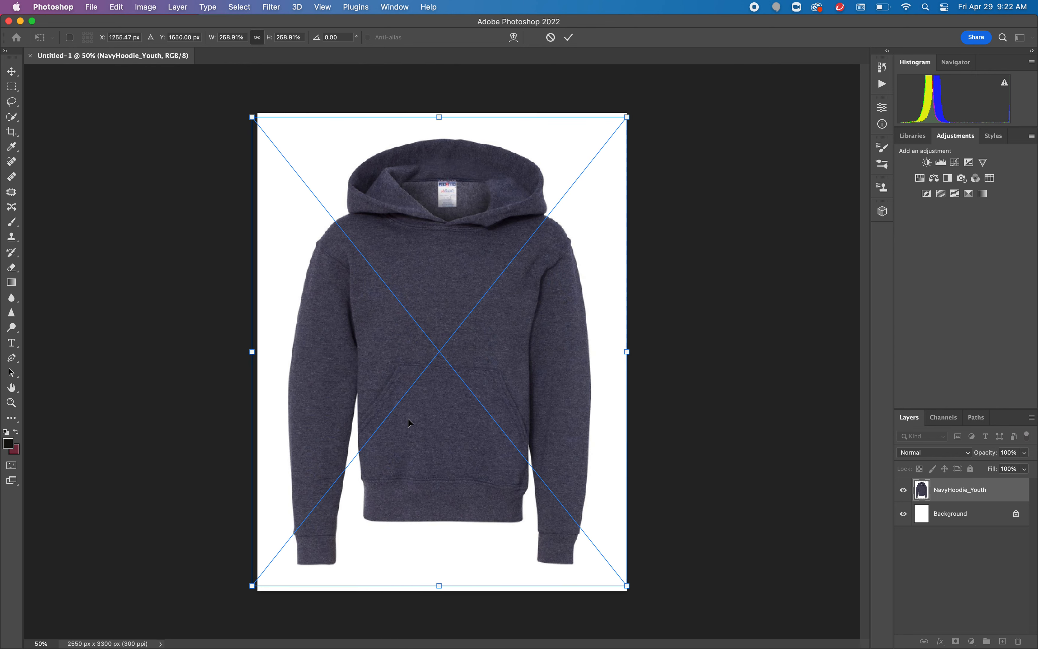
{"action": "key", "text": "Return"}
{"action": "key", "text": "b"}
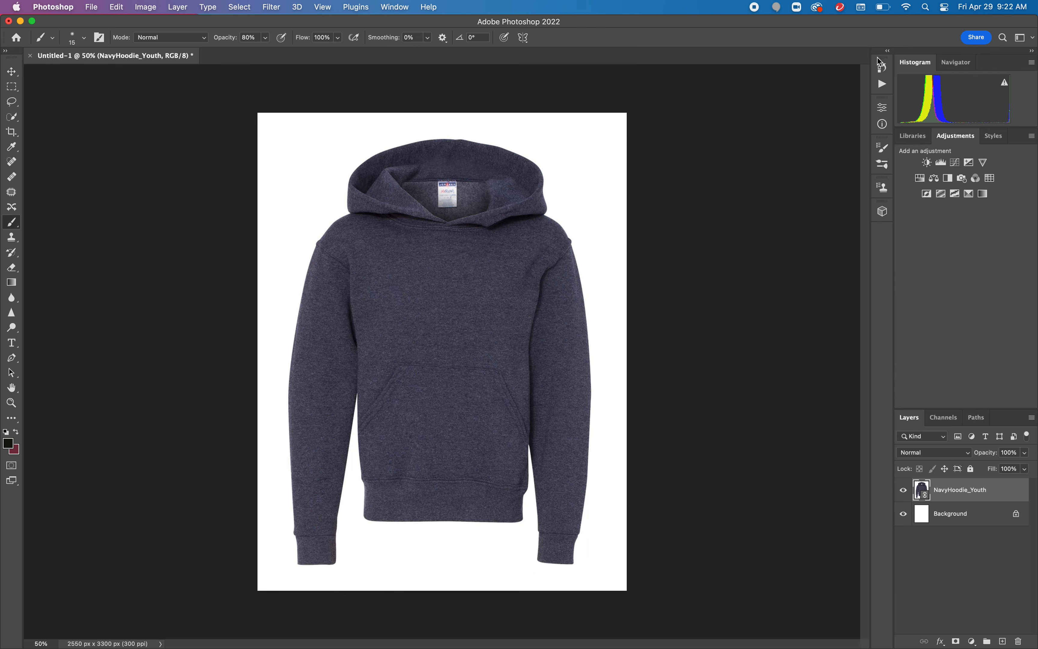
Step: Open the Libraries panel and browse the library assets
{"action": "left_click", "coordinate": [394, 7]}
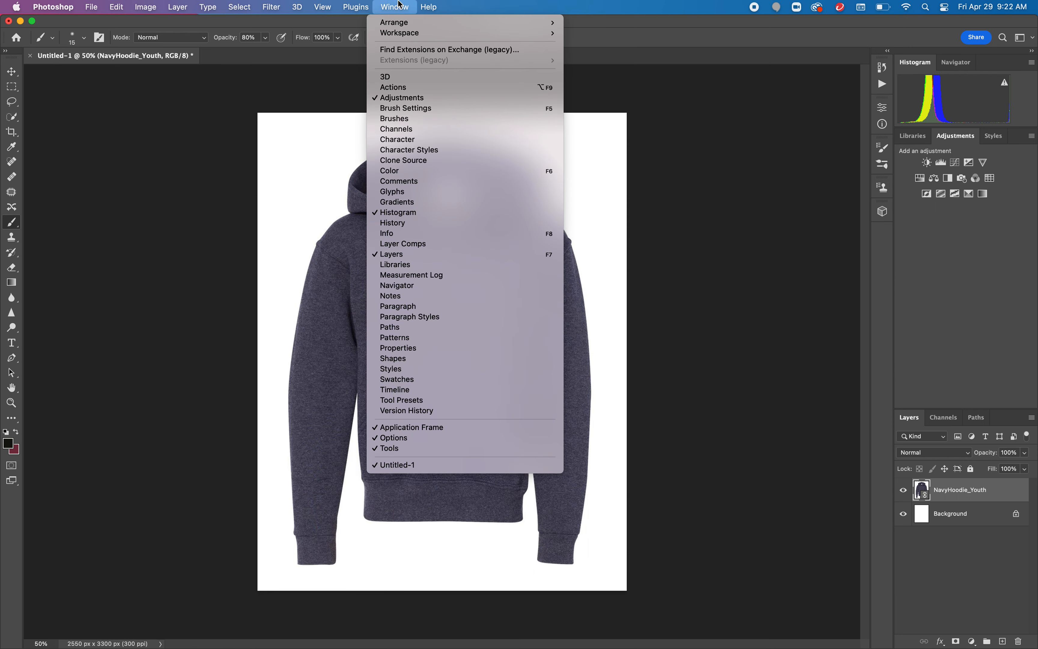
{"action": "left_click", "coordinate": [471, 268]}
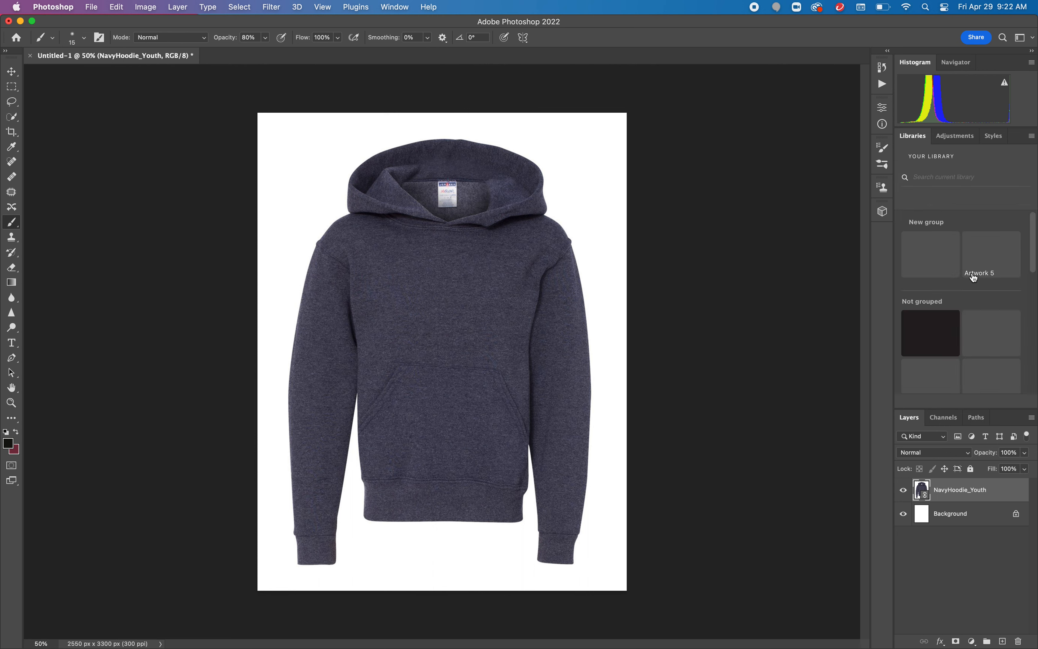
{"action": "scroll", "coordinate": [977, 295], "scroll_direction": "down", "scroll_amount": 5}
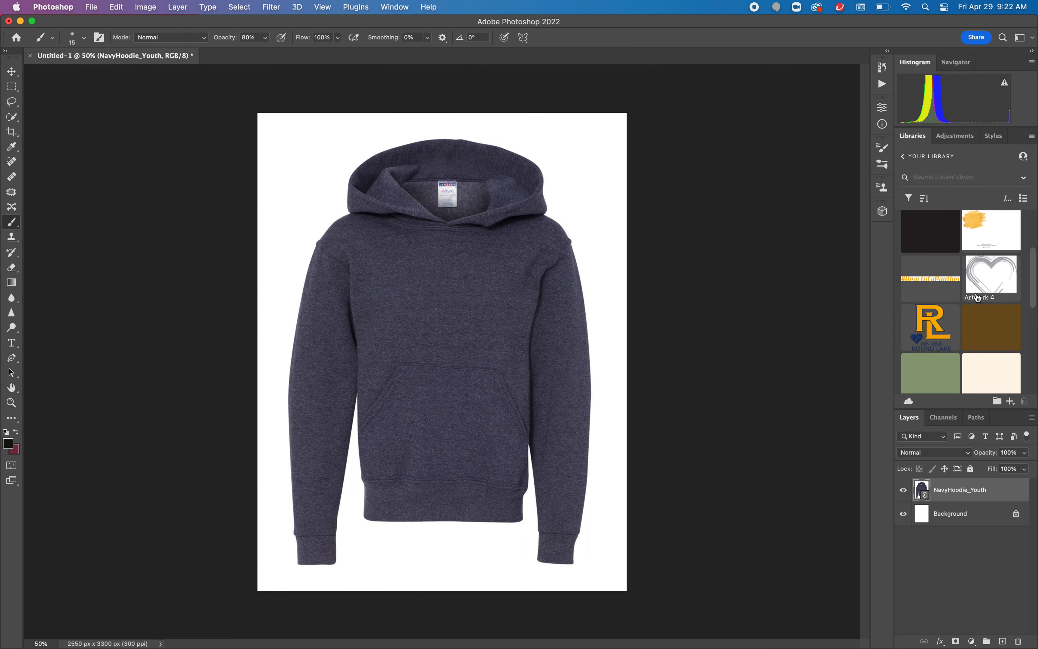
{"action": "scroll", "coordinate": [976, 299], "scroll_direction": "up", "scroll_amount": 2}
{"action": "left_click_drag", "start_coordinate": [941, 316], "coordinate": [459, 319]}
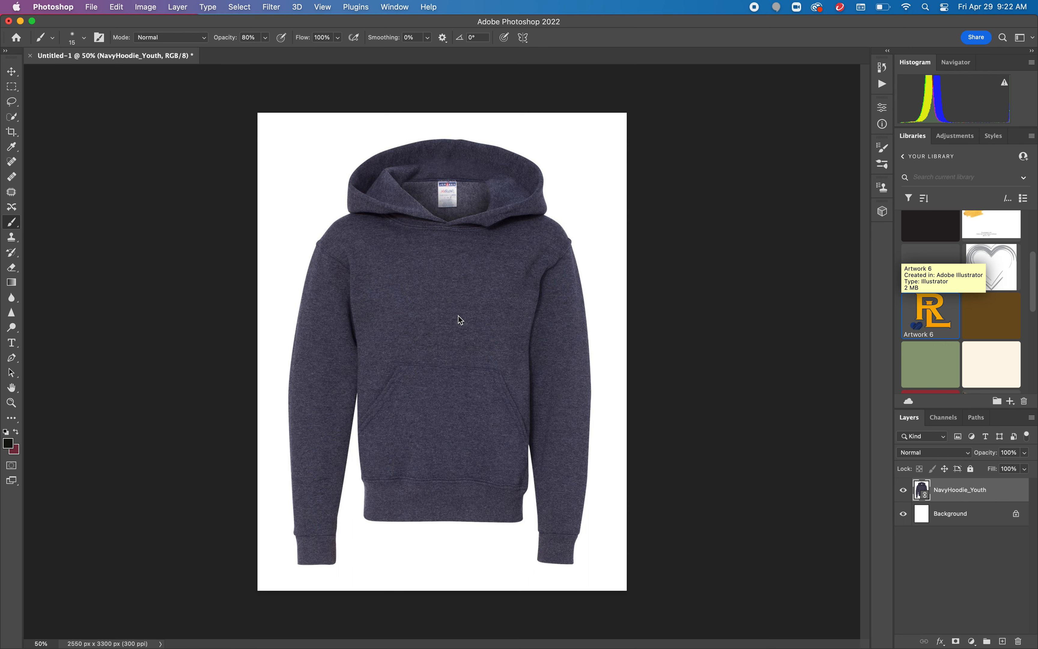
{"action": "left_click", "coordinate": [520, 321]}
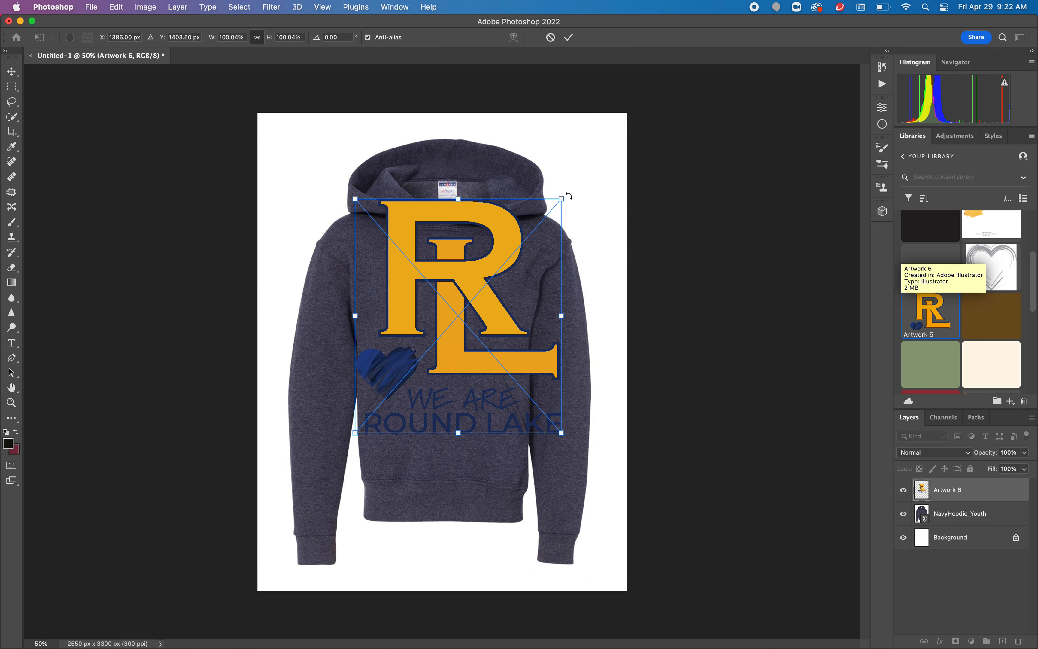
{"action": "left_click_drag", "start_coordinate": [564, 199], "coordinate": [444, 327]}
{"action": "left_click_drag", "start_coordinate": [409, 382], "coordinate": [457, 310]}
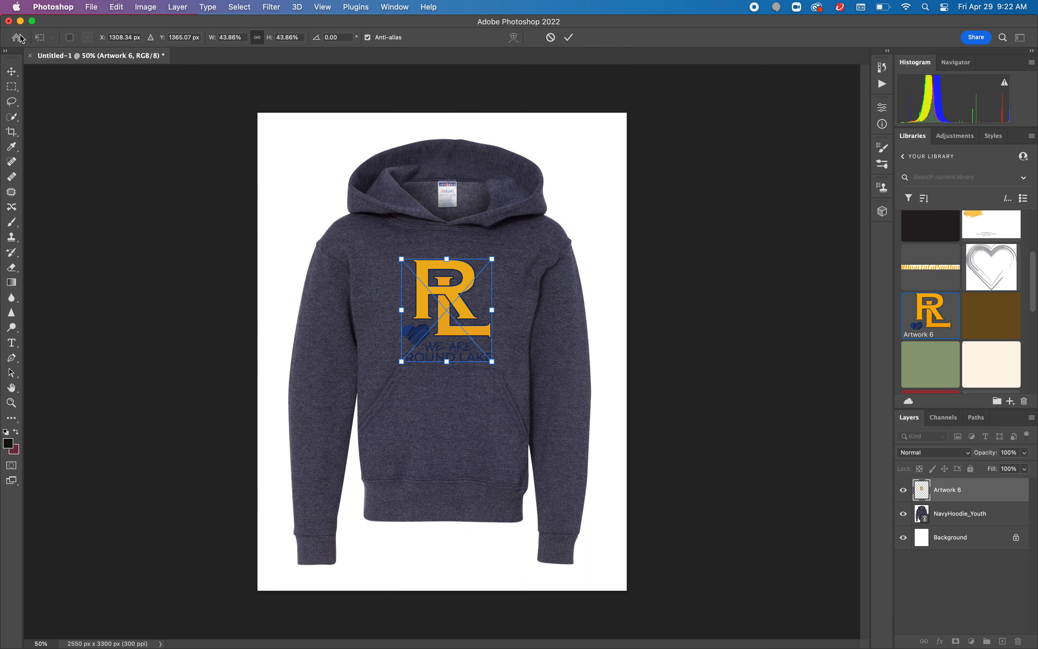
{"action": "key", "text": "Escape"}
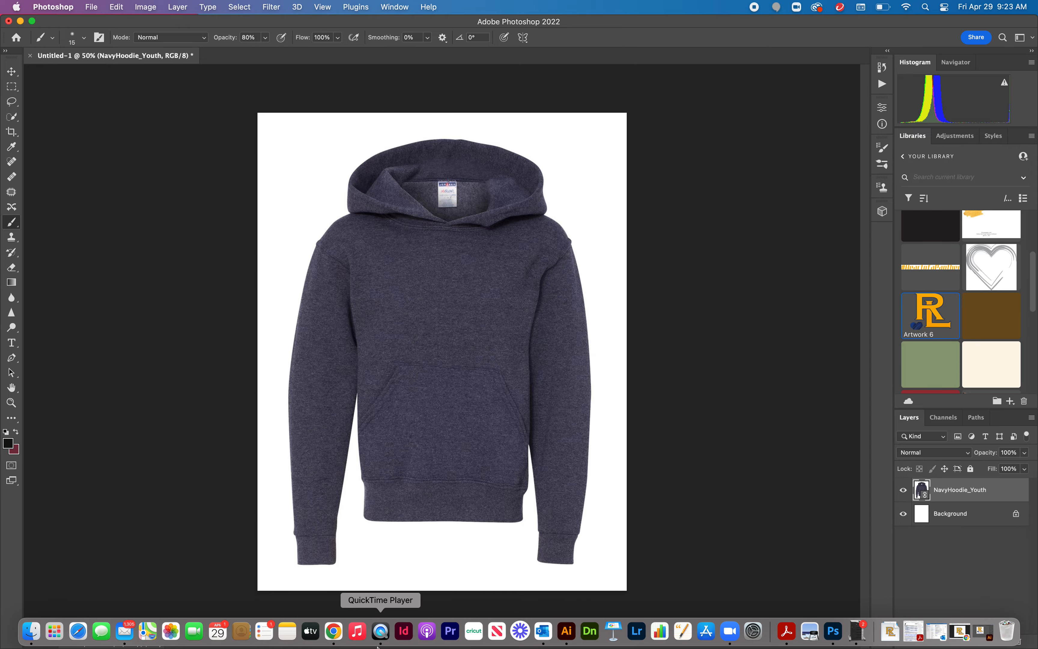
Step: Switch to Illustrator and ungroup the logo artwork
{"action": "left_click", "coordinate": [569, 640]}
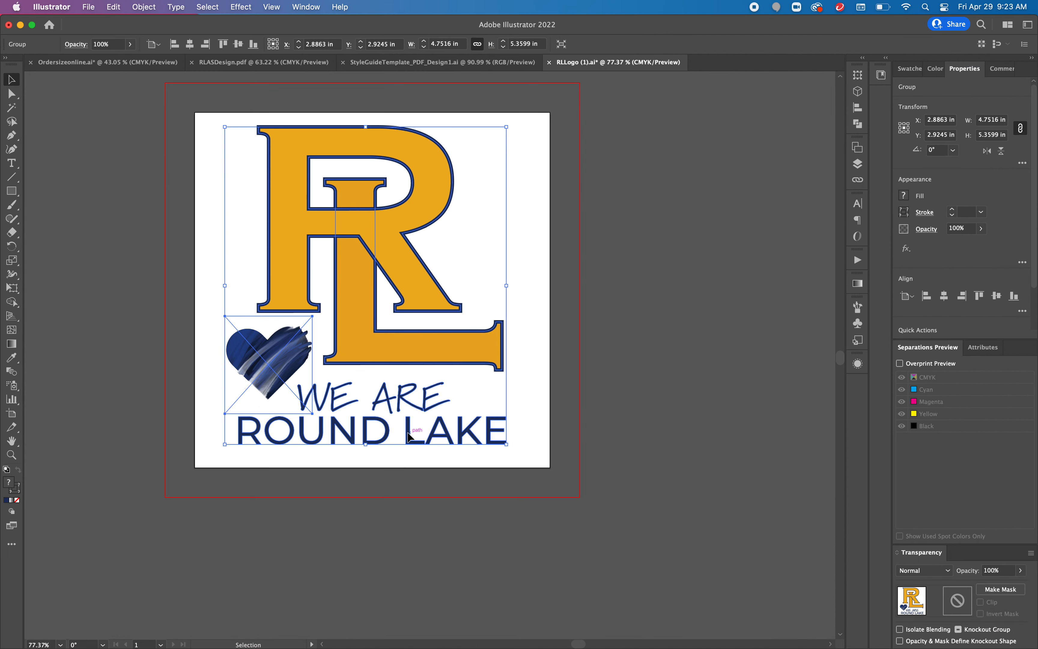
{"action": "left_click", "coordinate": [532, 453]}
{"action": "left_click", "coordinate": [504, 447]}
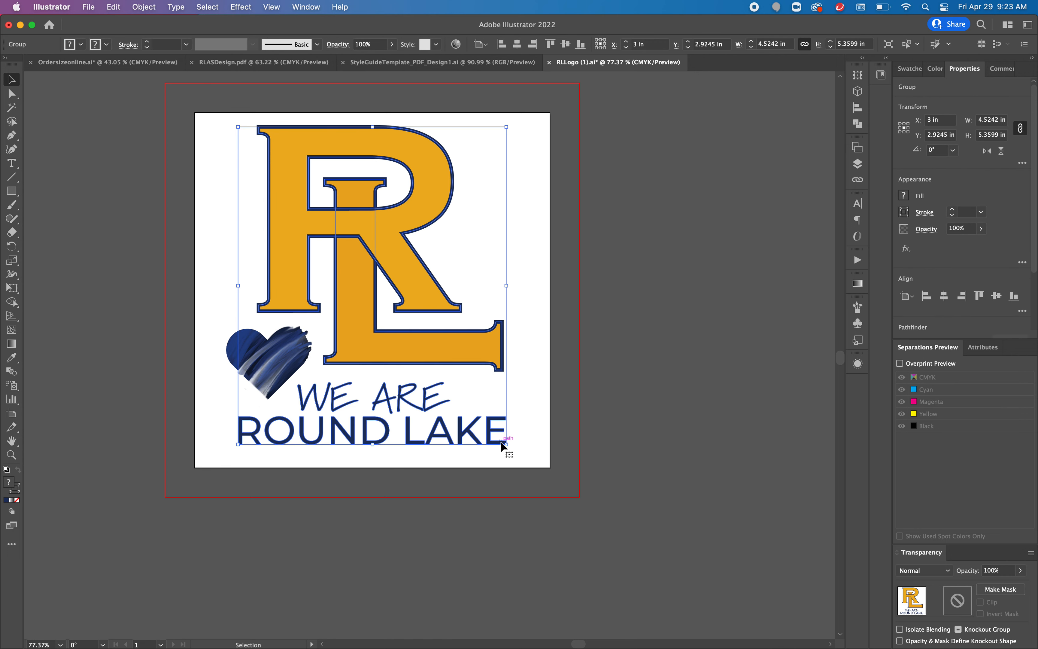
{"action": "left_click", "coordinate": [519, 431]}
{"action": "left_click", "coordinate": [489, 437]}
{"action": "key", "text": "super+shift+g"}
Step: Fill the WE ARE ROUND LAKE text with the gold RoundLakeHS1 copy 2 swatch
{"action": "left_click", "coordinate": [521, 436]}
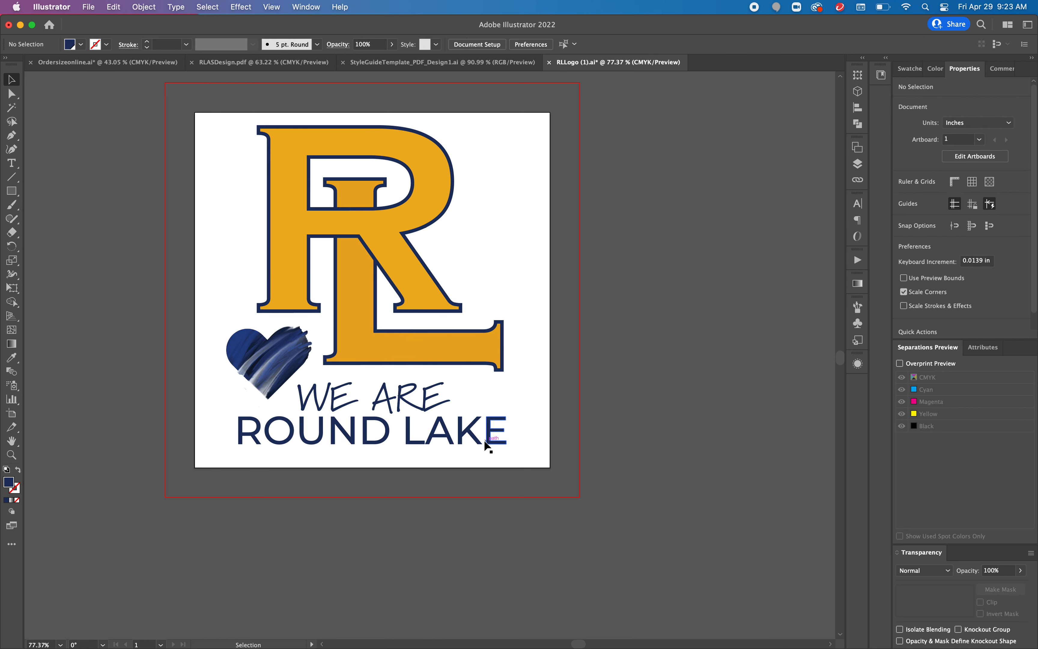
{"action": "left_click", "coordinate": [493, 444]}
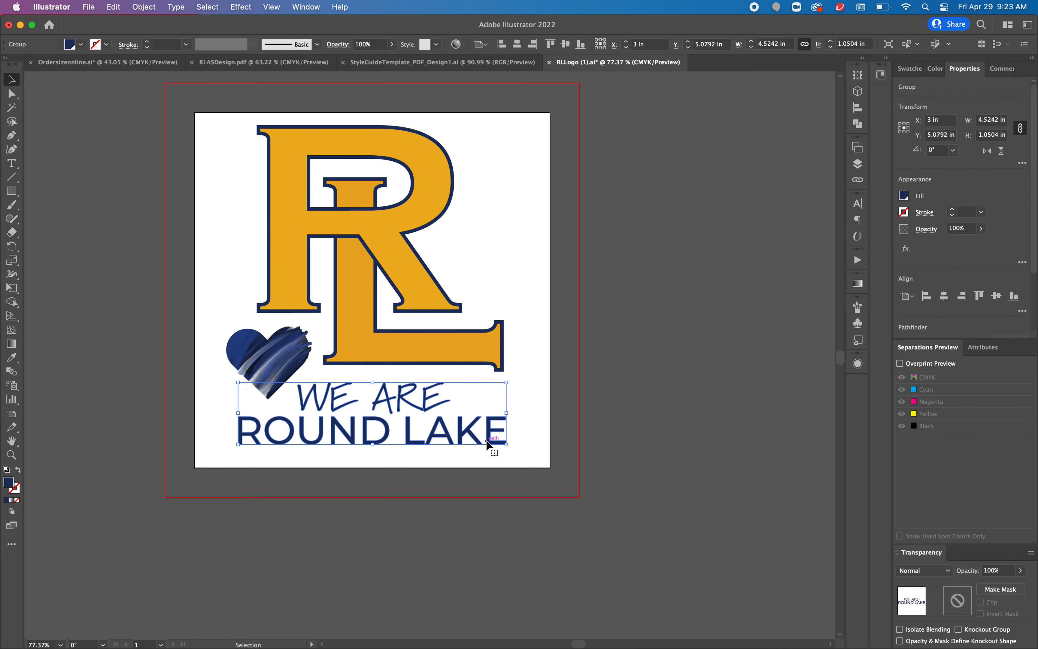
{"action": "left_click", "coordinate": [904, 196]}
{"action": "left_click", "coordinate": [819, 262]}
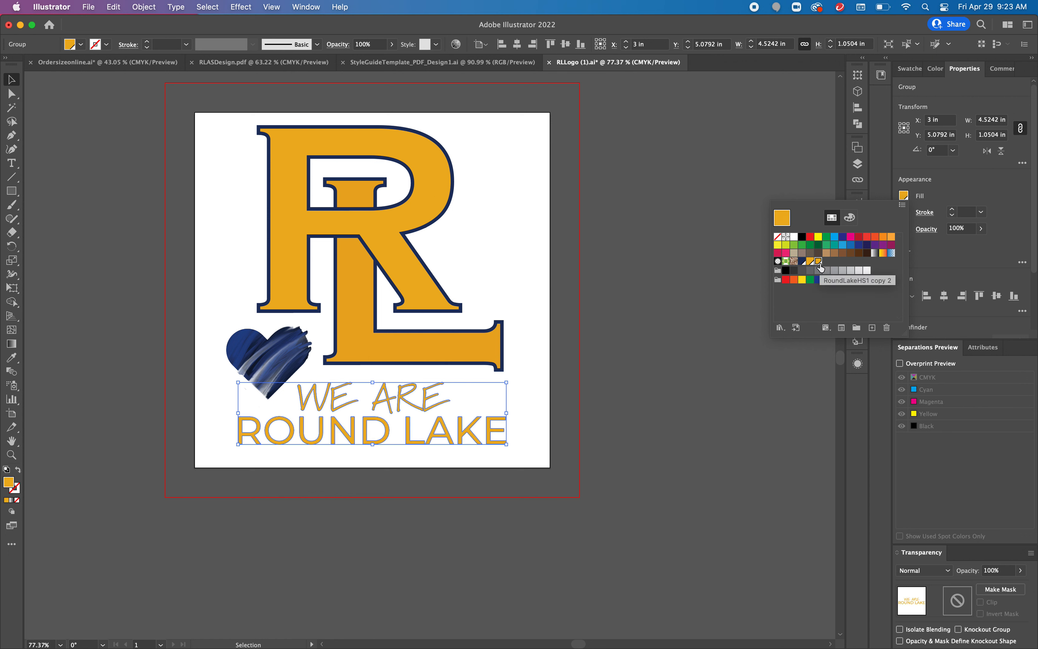
{"action": "left_click", "coordinate": [678, 290]}
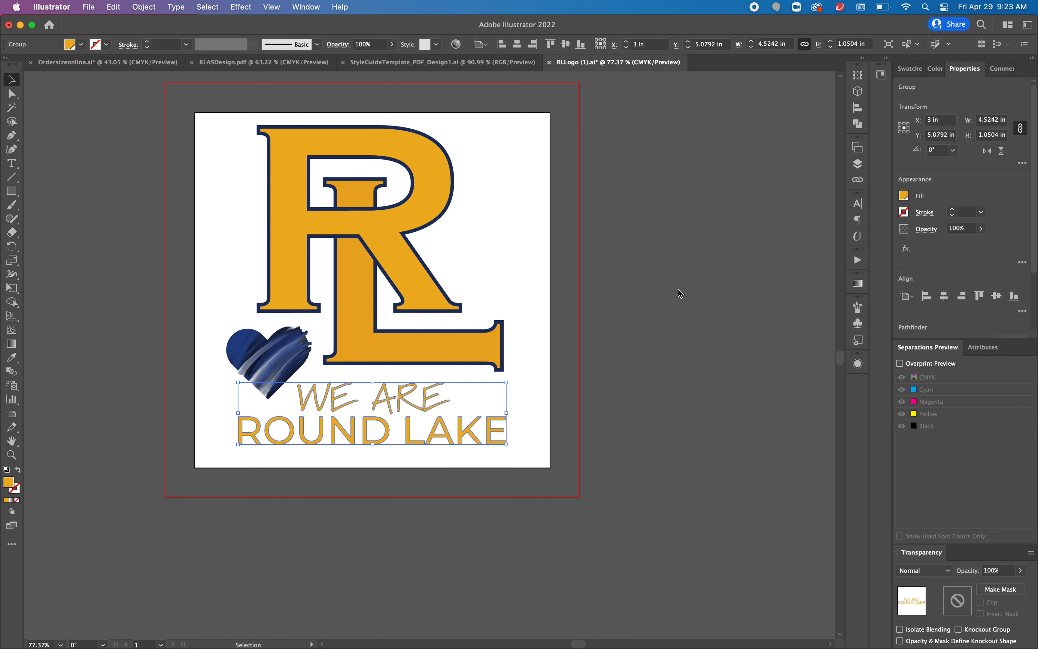
Step: Save the Illustrator file, accepting the legacy format notice
{"action": "key", "text": "a"}
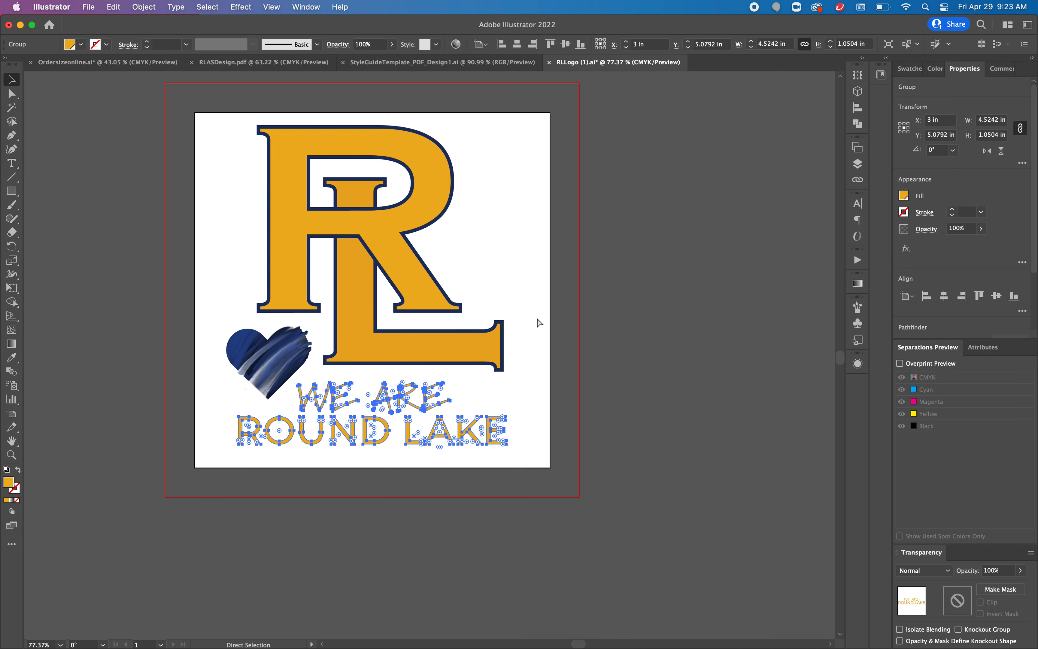
{"action": "key", "text": "super+s"}
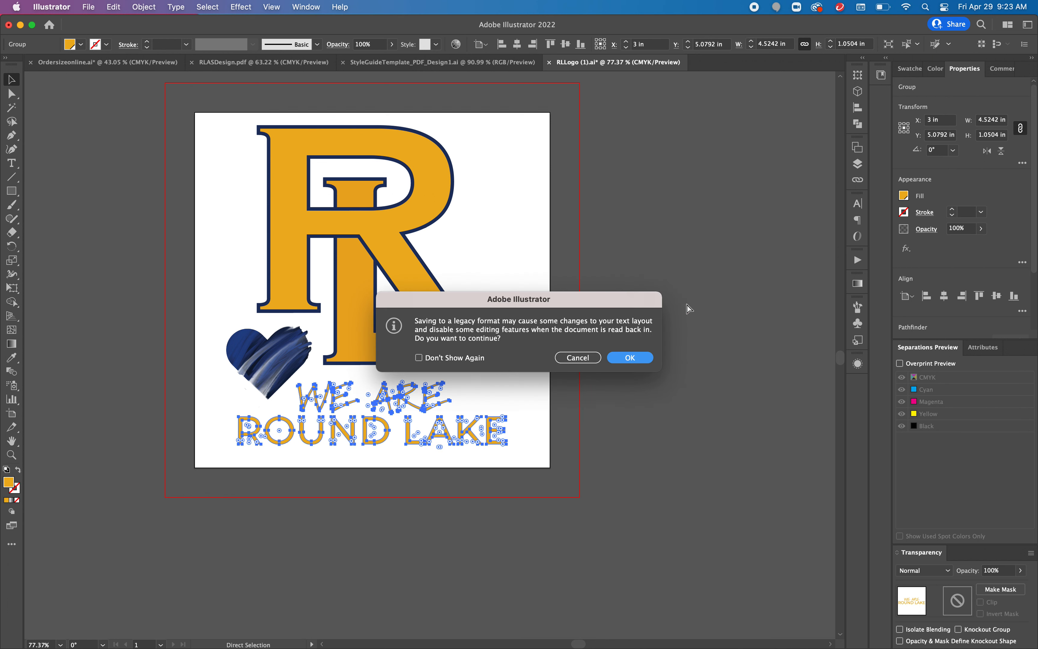
{"action": "left_click", "coordinate": [584, 357]}
{"action": "key", "text": "v"}
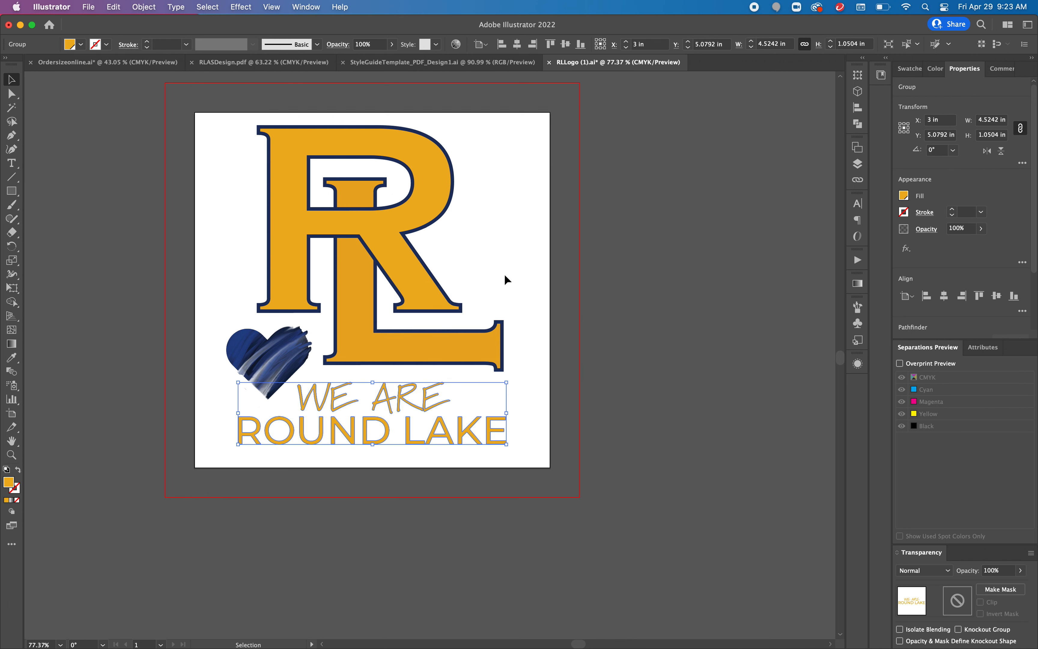
Step: Select all the artwork and add it to the library as a new asset
{"action": "left_click_drag", "start_coordinate": [215, 116], "coordinate": [554, 462]}
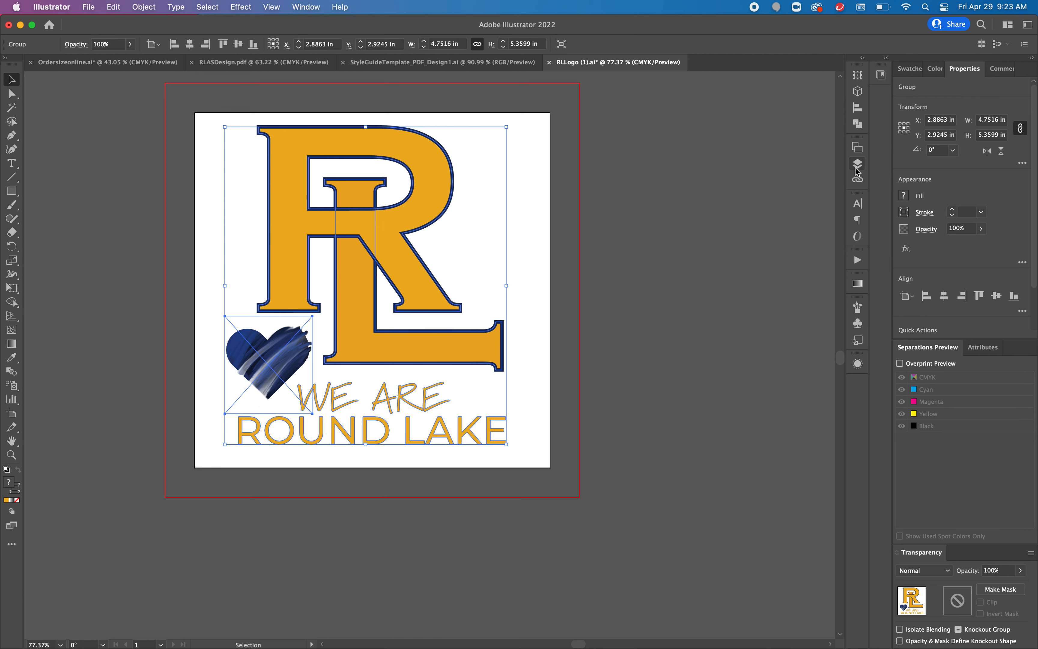
{"action": "left_click", "coordinate": [311, 7]}
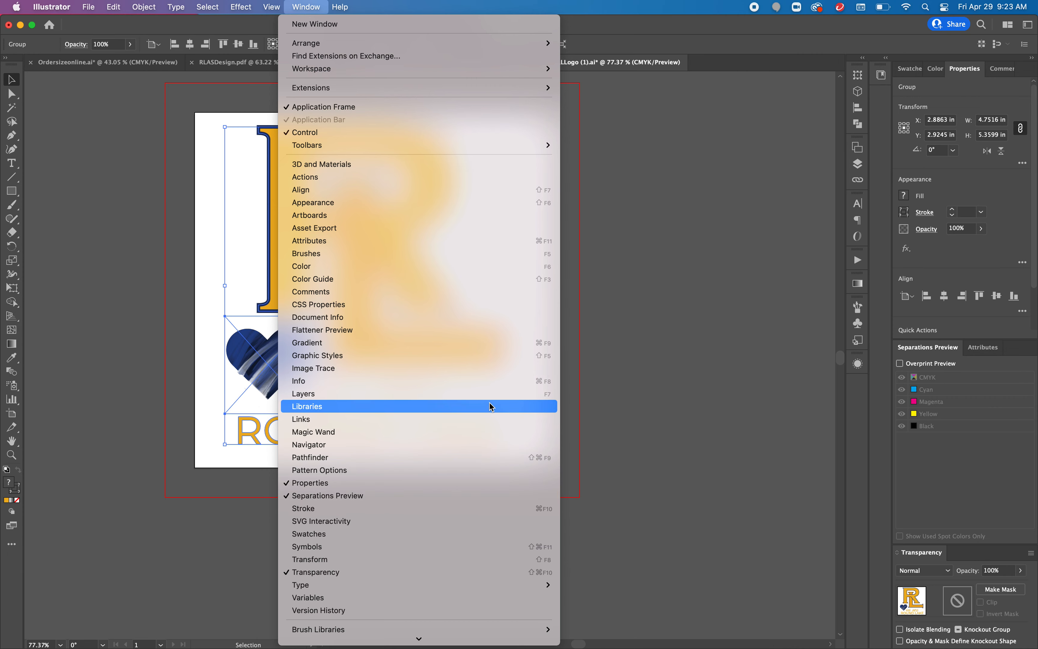
{"action": "left_click", "coordinate": [491, 407]}
{"action": "left_click_drag", "start_coordinate": [359, 326], "coordinate": [754, 356]}
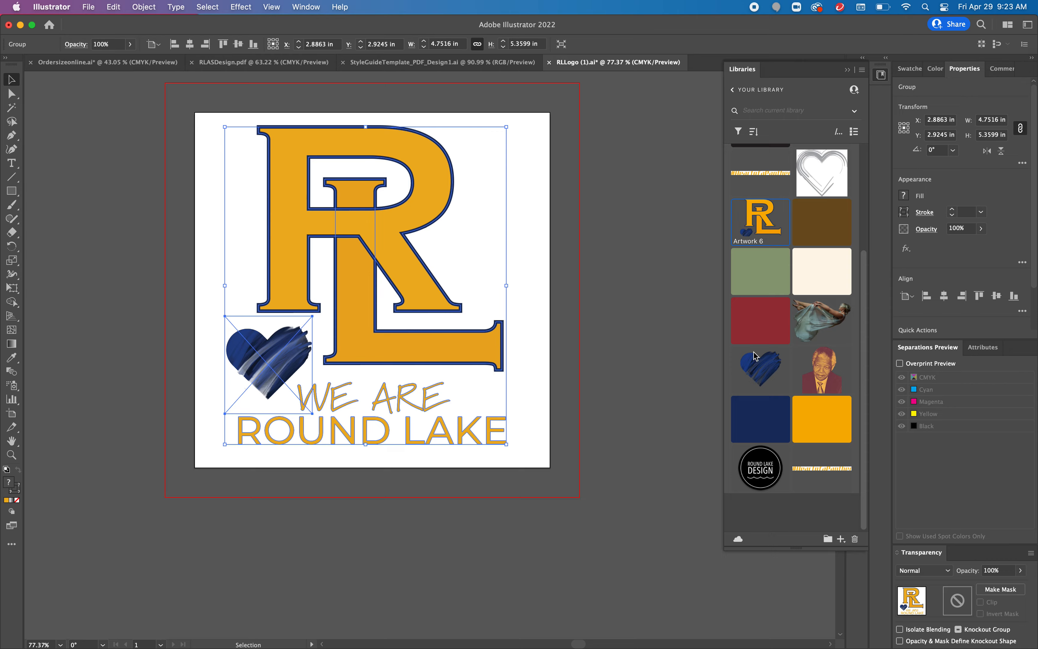
Step: Switch to Photoshop and place the new library logo on the hoodie chest, scaled to about 39%
{"action": "left_click", "coordinate": [20, 25]}
{"action": "left_click", "coordinate": [227, 29]}
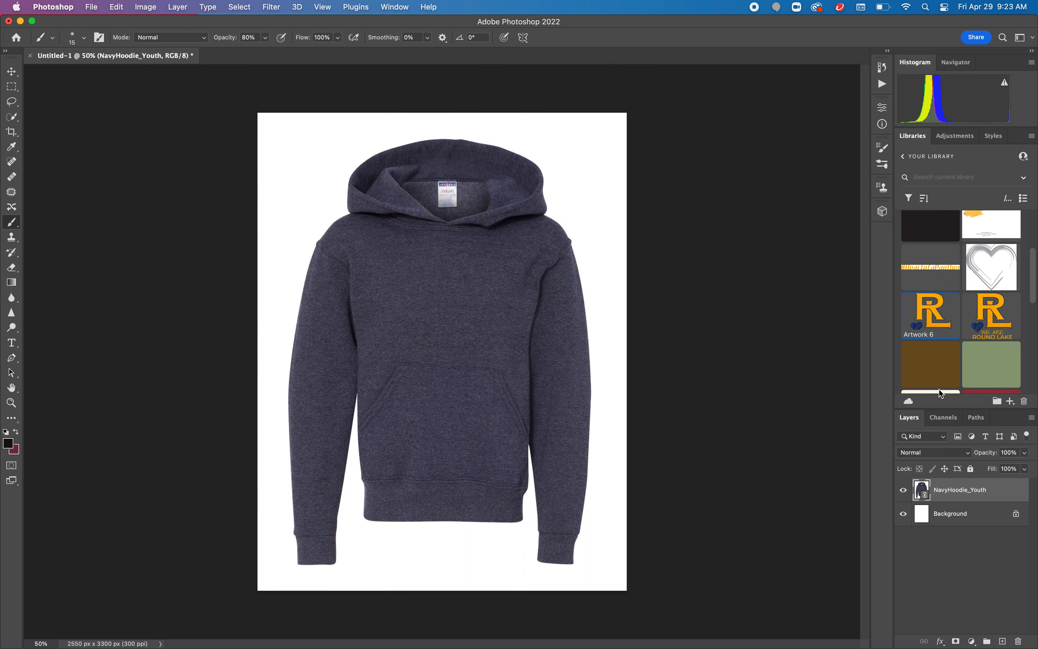
{"action": "left_click_drag", "start_coordinate": [1000, 315], "coordinate": [436, 287]}
{"action": "left_click_drag", "start_coordinate": [540, 168], "coordinate": [454, 264]}
{"action": "left_click_drag", "start_coordinate": [379, 340], "coordinate": [434, 329]}
{"action": "left_click_drag", "start_coordinate": [388, 255], "coordinate": [429, 301]}
{"action": "left_click_drag", "start_coordinate": [475, 348], "coordinate": [456, 303]}
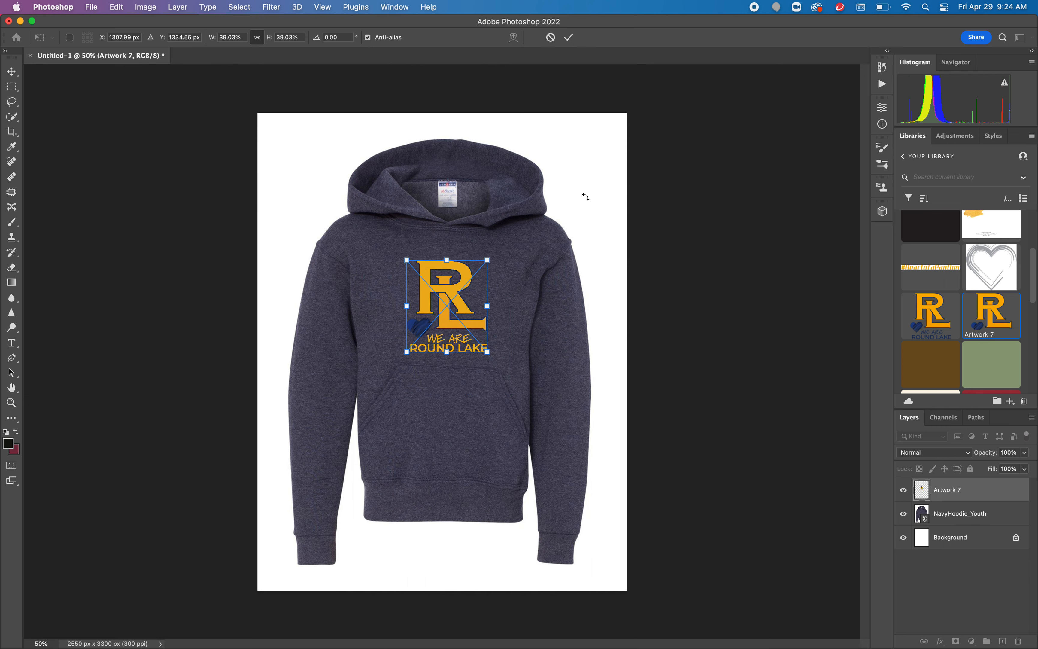
{"action": "key", "text": "Return"}
{"action": "key", "text": "b"}
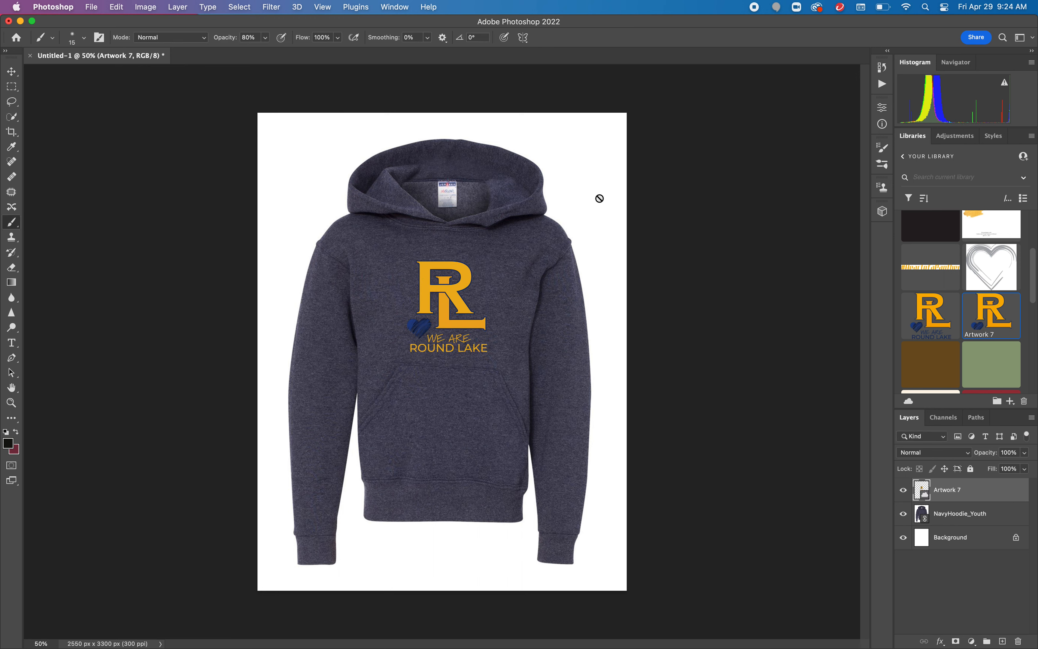
{"action": "left_click", "coordinate": [92, 7]}
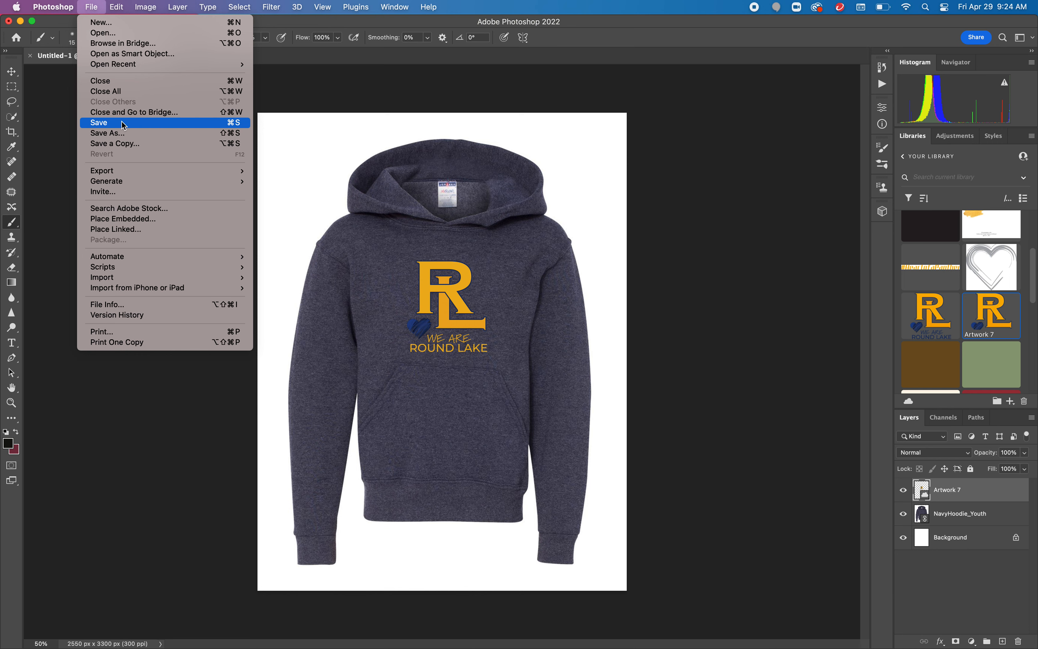
{"action": "left_click", "coordinate": [93, 7]}
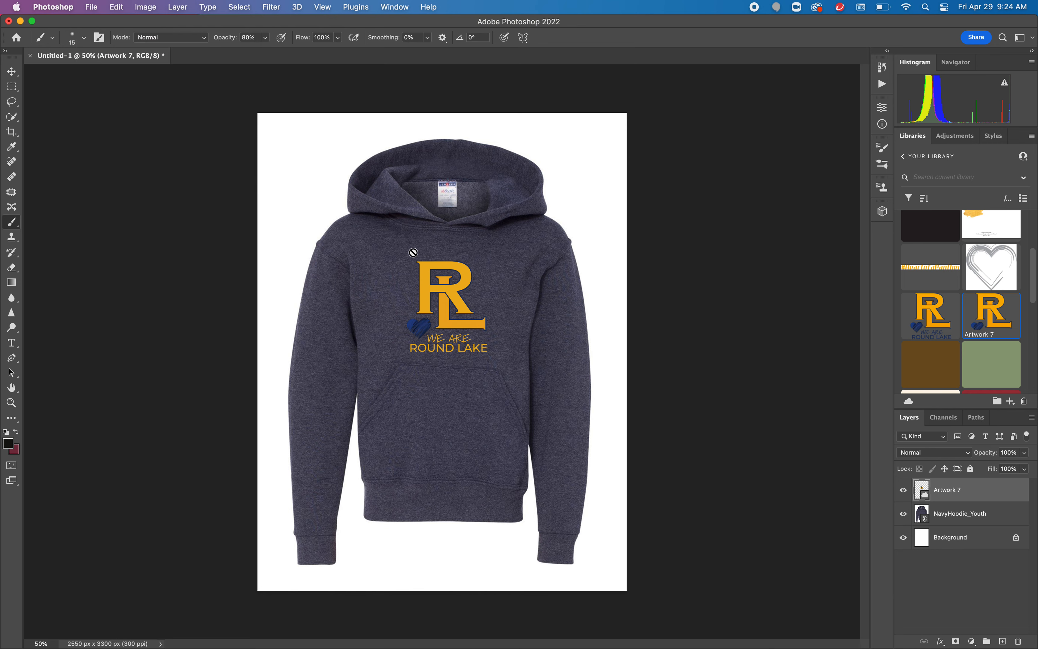
Step: Select the hoodie subject on the NavyHoodie_Youth layer and copy it onto a new layer
{"action": "left_click", "coordinate": [1004, 511]}
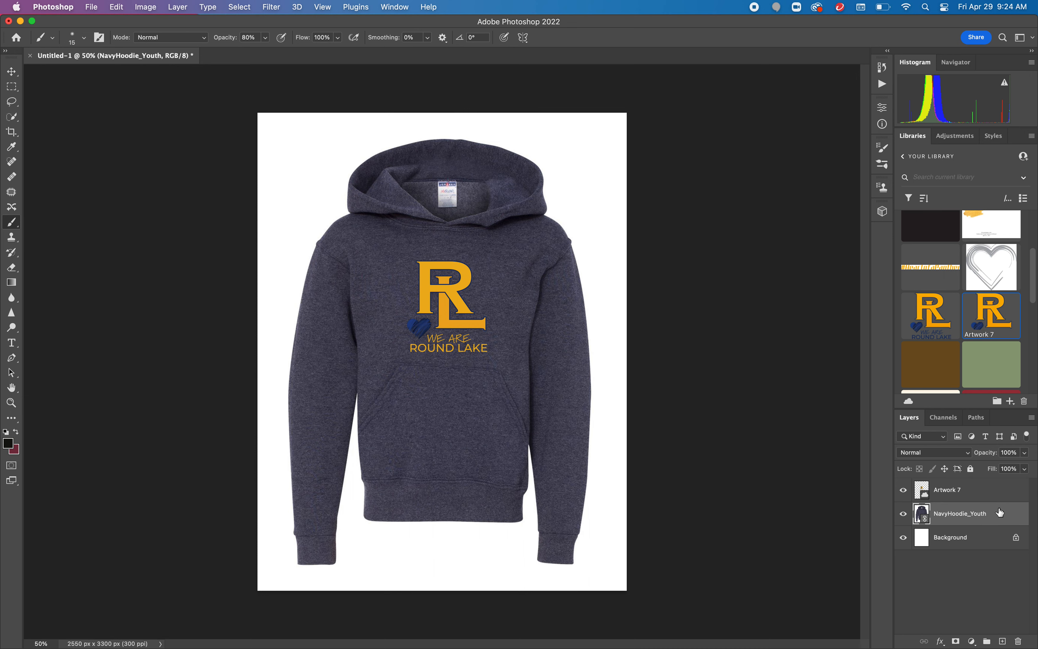
{"action": "left_click", "coordinate": [924, 516], "text": "super"}
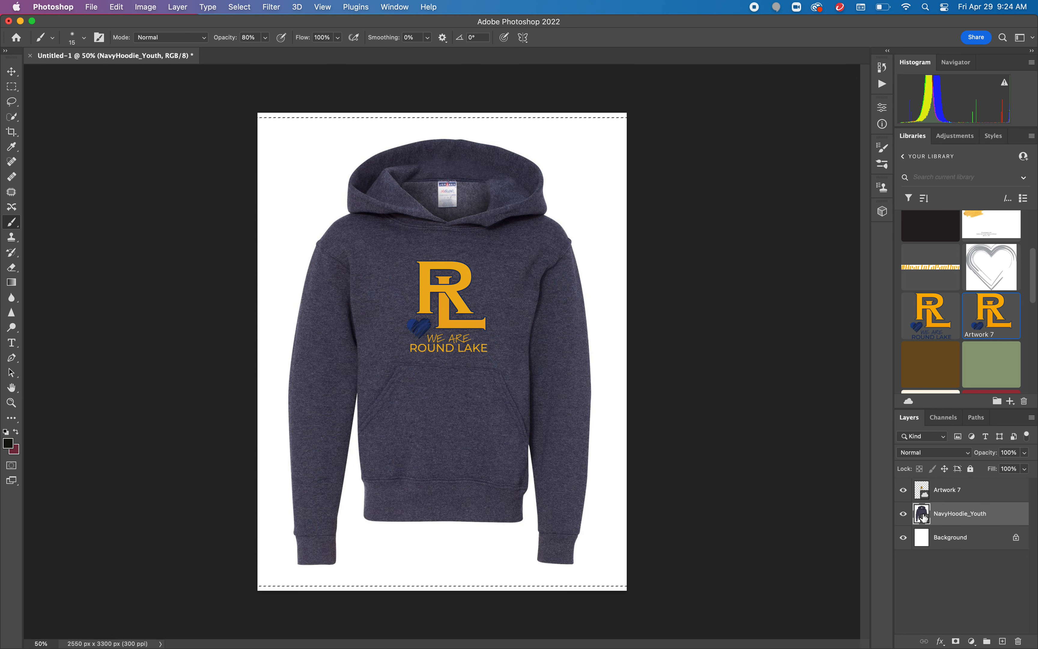
{"action": "key", "text": "super+d"}
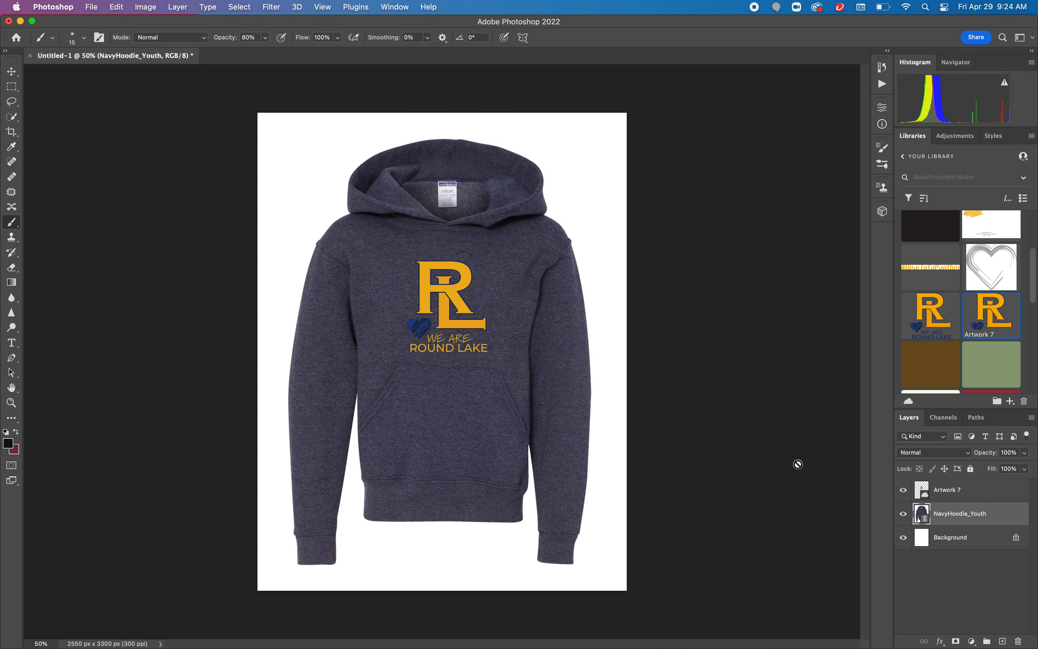
{"action": "left_click", "coordinate": [12, 117]}
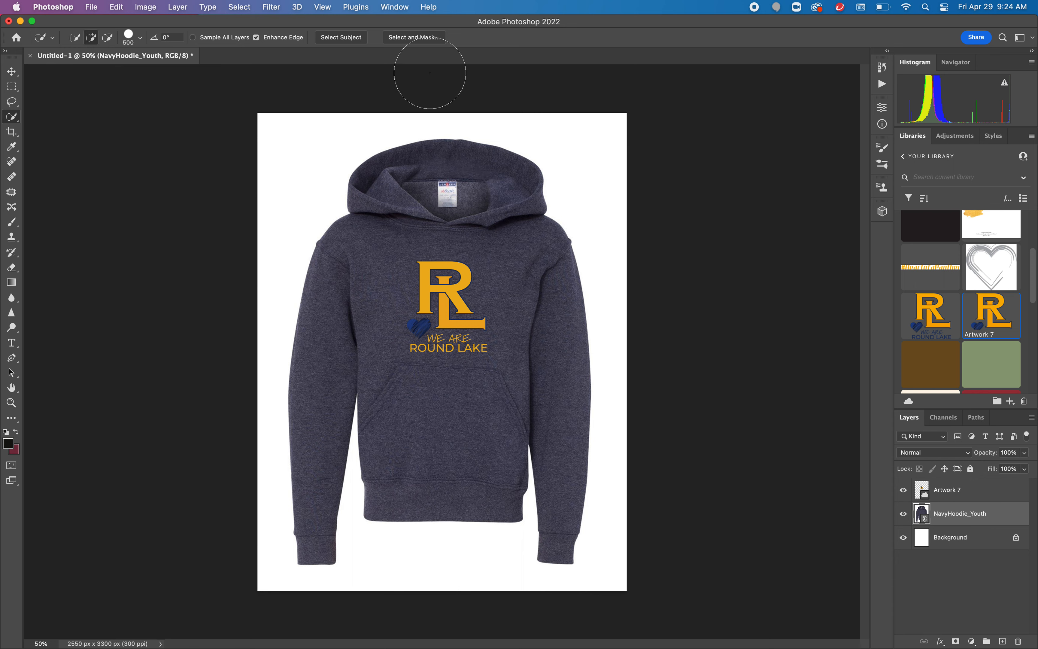
{"action": "left_click", "coordinate": [354, 39]}
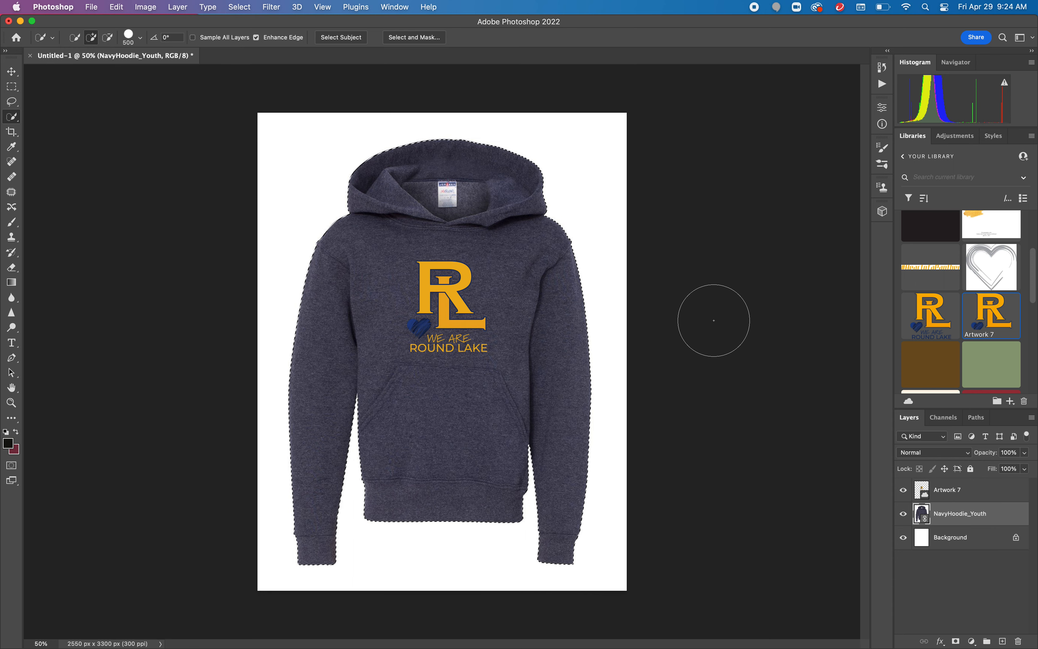
{"action": "key", "text": "super+j"}
Step: Delete the original NavyHoodie_Youth layer and the Background layer, leaving the hoodie on transparency
{"action": "left_click_drag", "start_coordinate": [1009, 544], "coordinate": [1020, 641]}
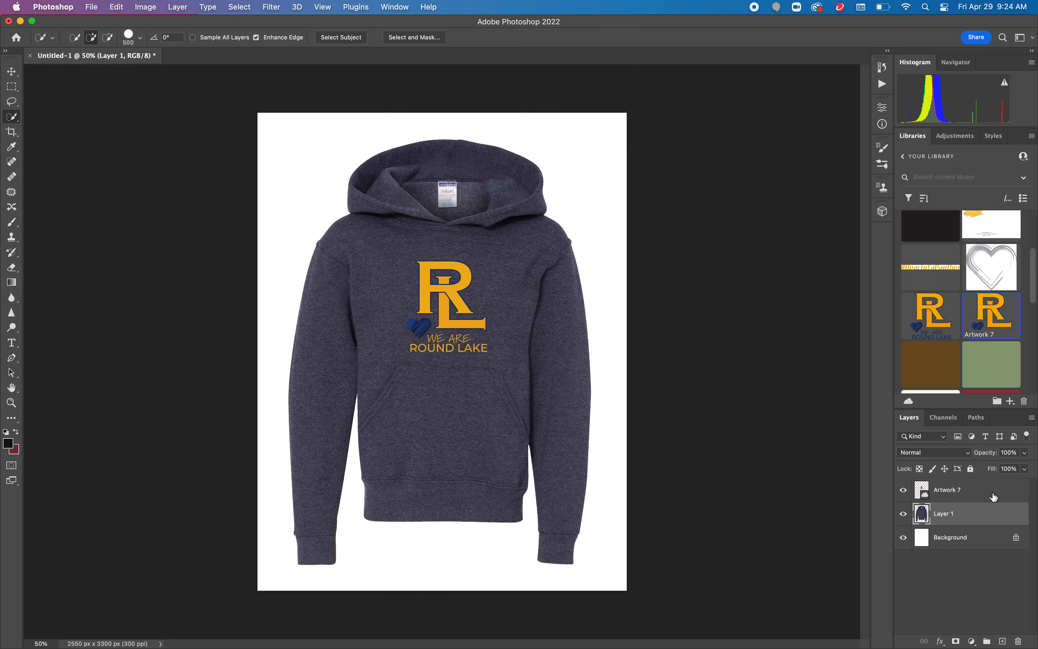
{"action": "left_click", "coordinate": [1017, 540]}
{"action": "left_click_drag", "start_coordinate": [1011, 540], "coordinate": [1019, 641]}
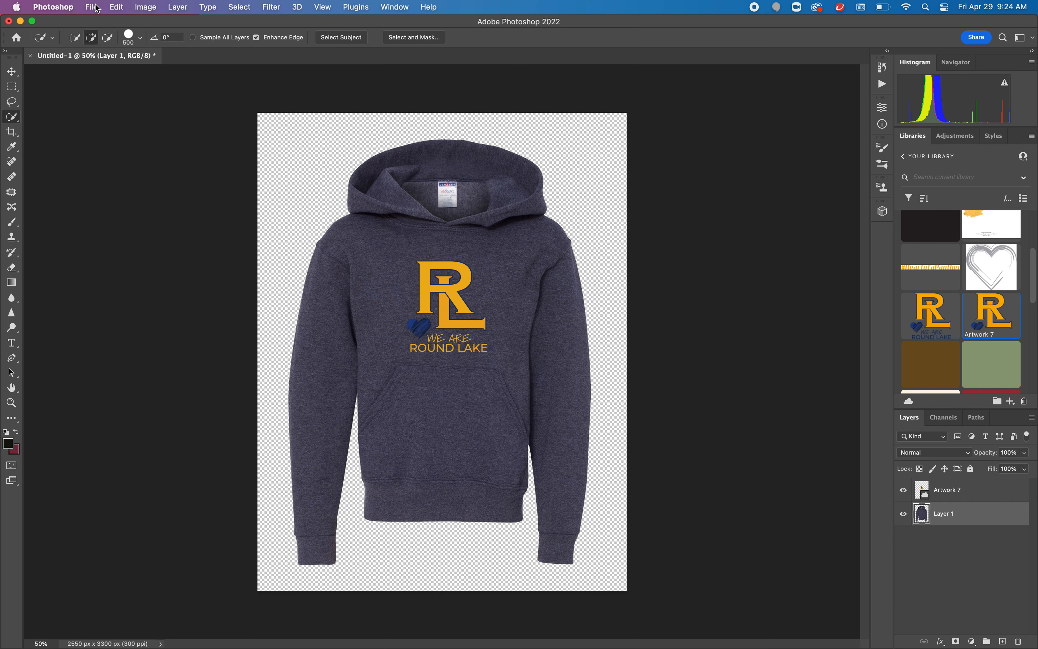
Step: Save the document on the computer as Youth_Hoodie_Mockup in Photoshop format on the Desktop, with Maximize Compatibility on
{"action": "left_click", "coordinate": [180, 6]}
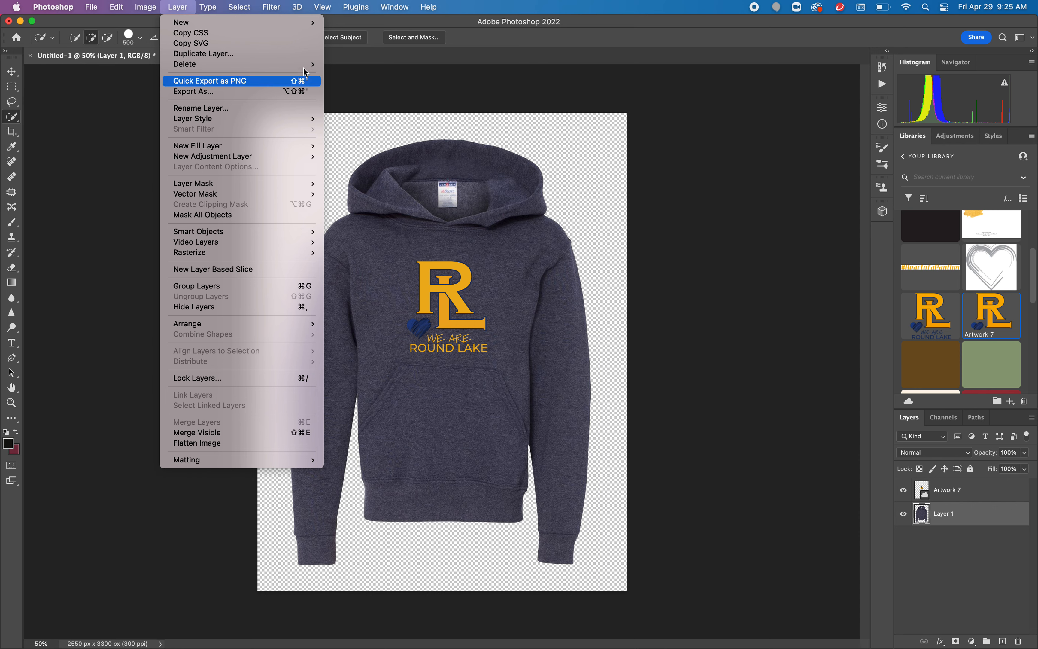
{"action": "left_click", "coordinate": [176, 6]}
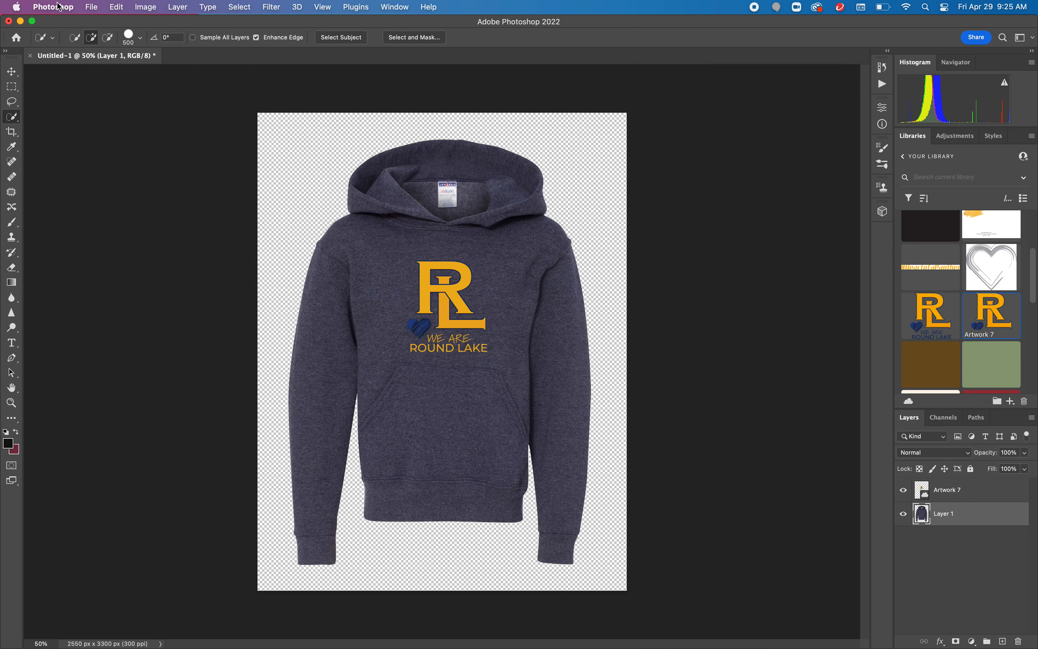
{"action": "left_click", "coordinate": [91, 6]}
{"action": "left_click", "coordinate": [128, 129]}
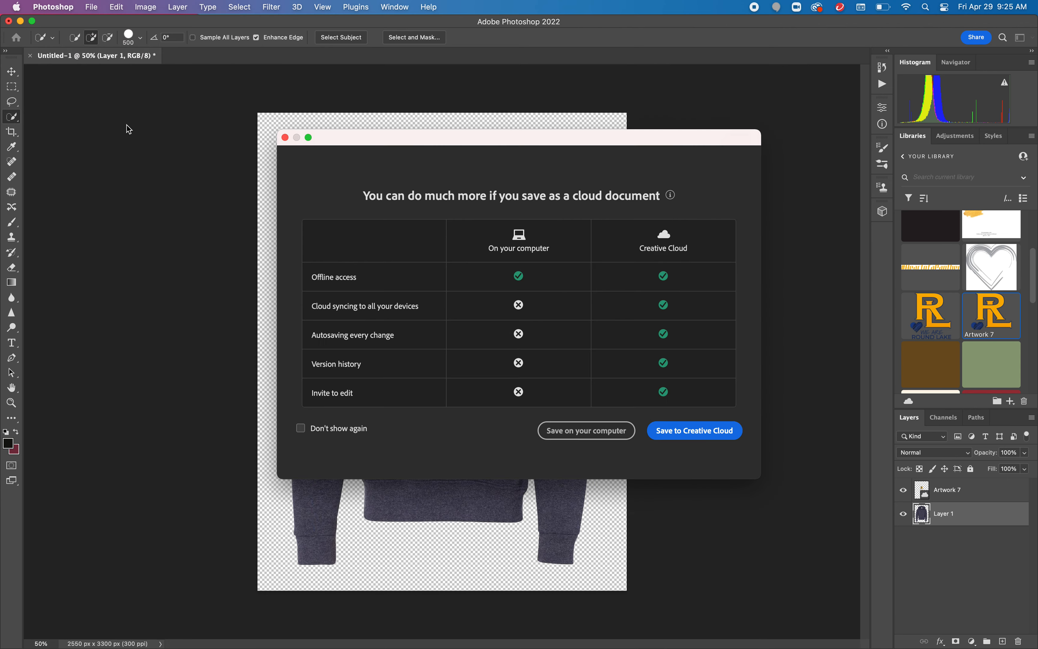
{"action": "left_click", "coordinate": [553, 431]}
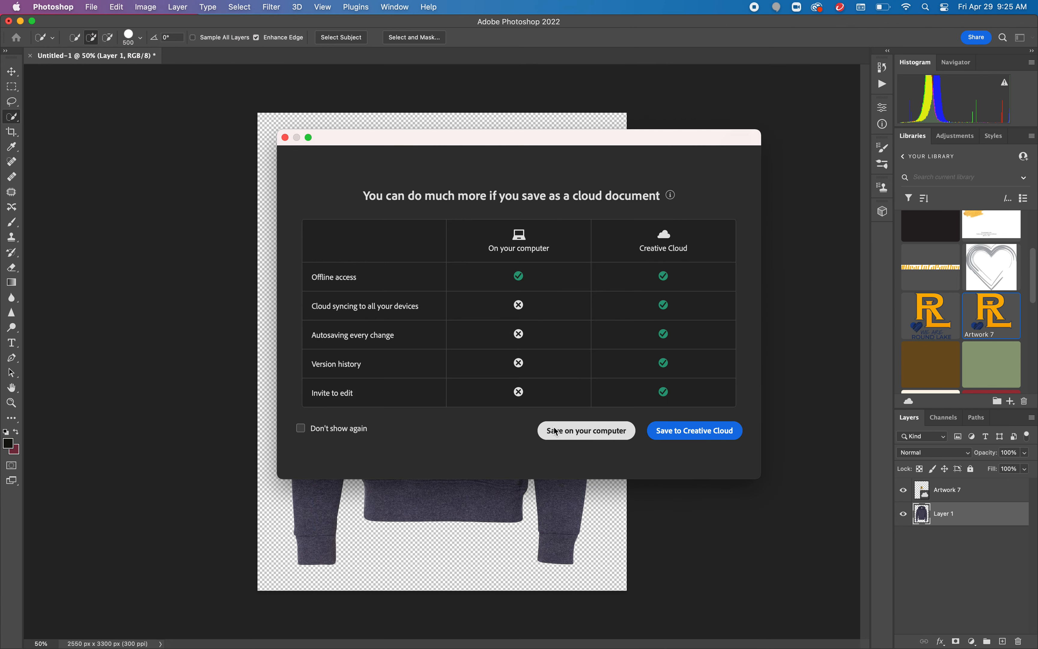
{"action": "type", "text": "Youth_Hoodie_Mockup"}
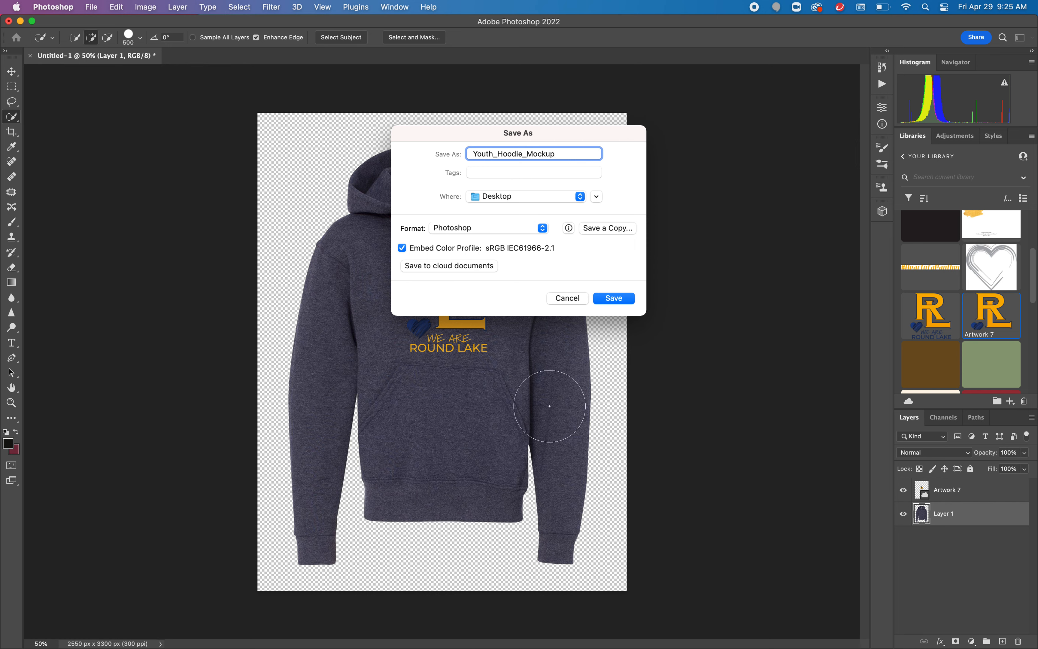
{"action": "left_click", "coordinate": [614, 297]}
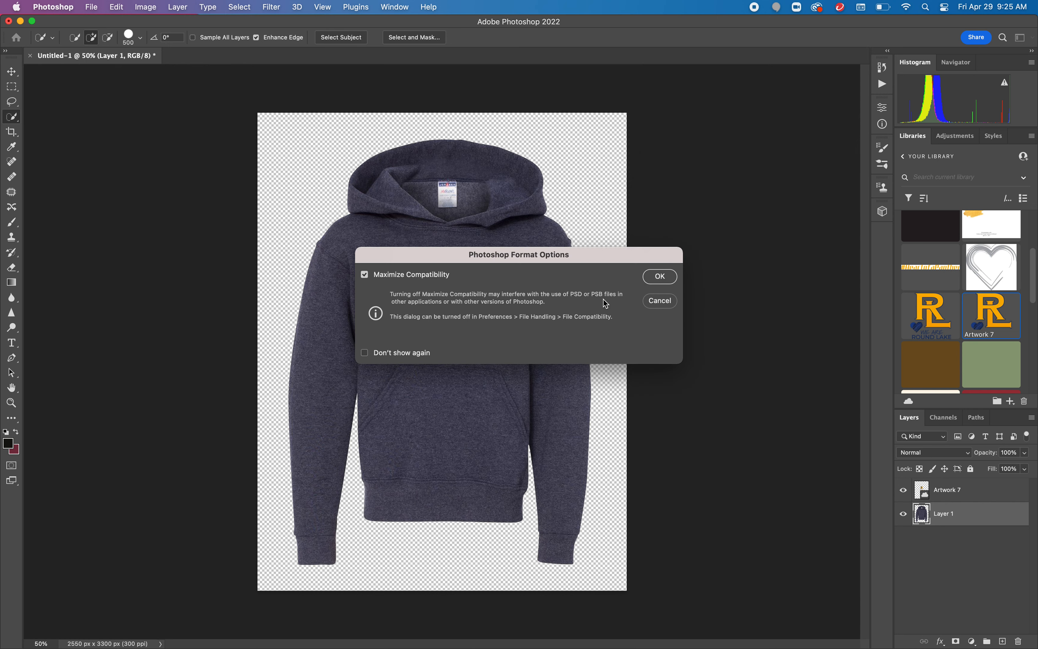
{"action": "left_click", "coordinate": [653, 279]}
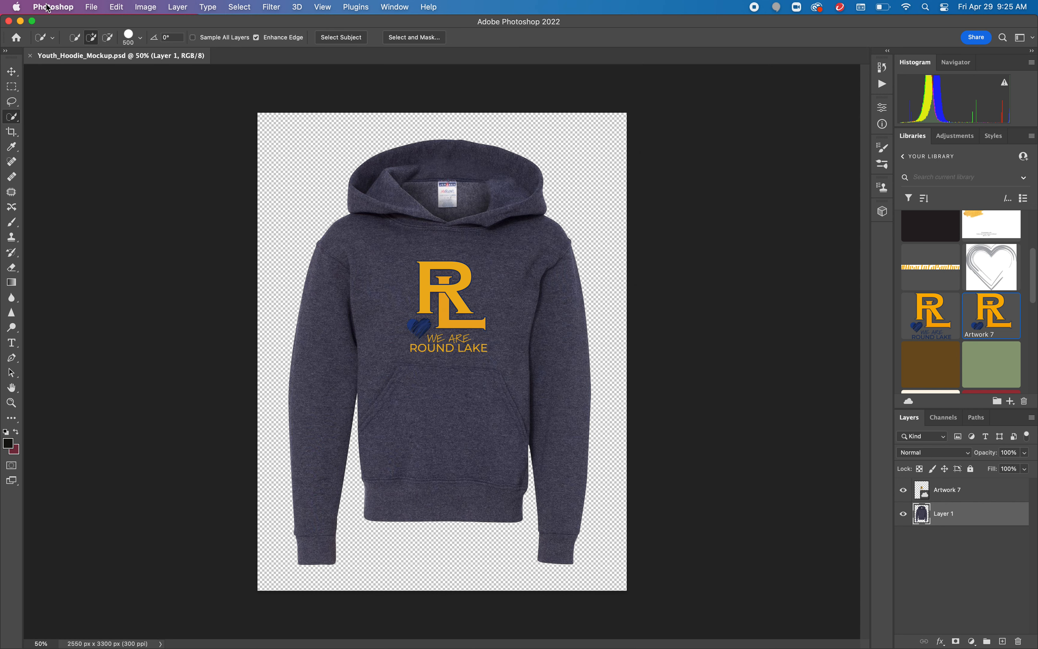
Step: Quick-export the mockup as Youth_Hoodie_Mockup.png to the Desktop
{"action": "left_click", "coordinate": [95, 7]}
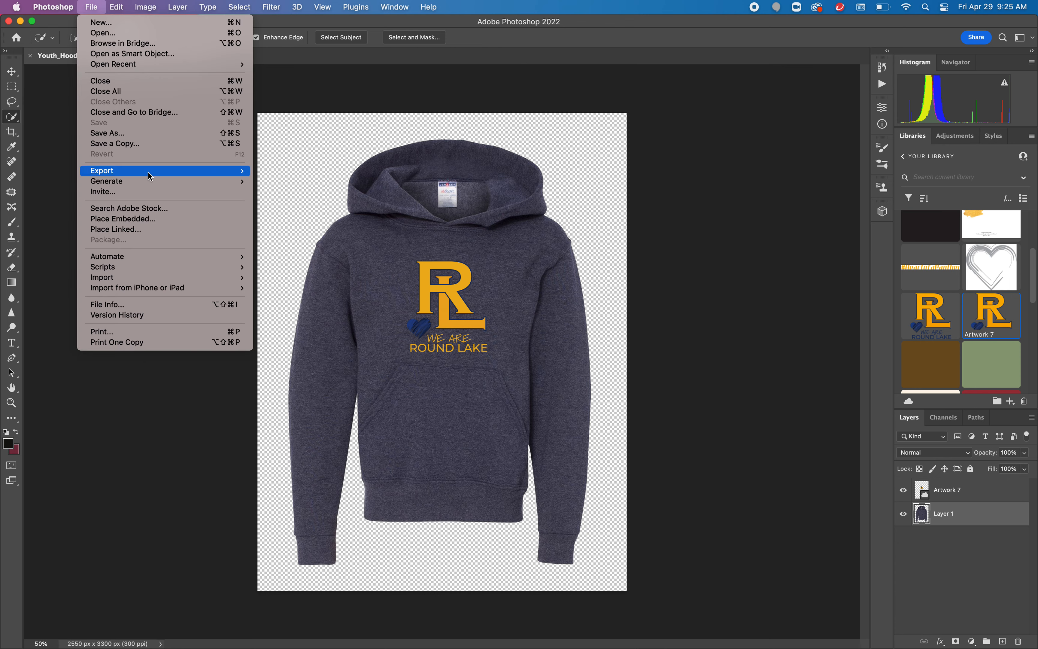
{"action": "mouse_move", "coordinate": [150, 171]}
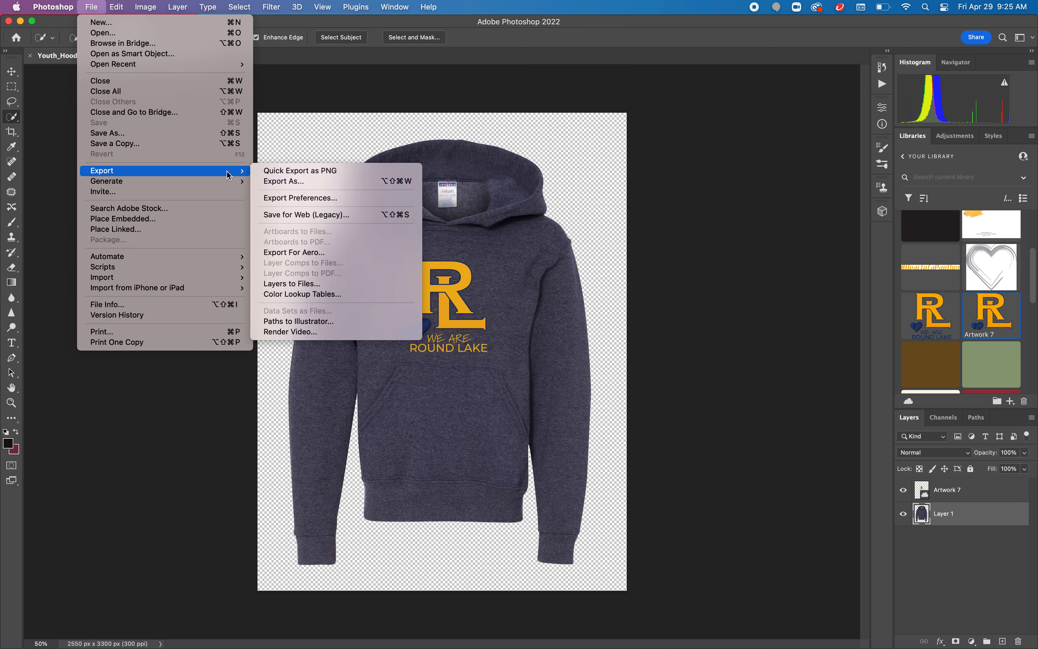
{"action": "left_click", "coordinate": [320, 177]}
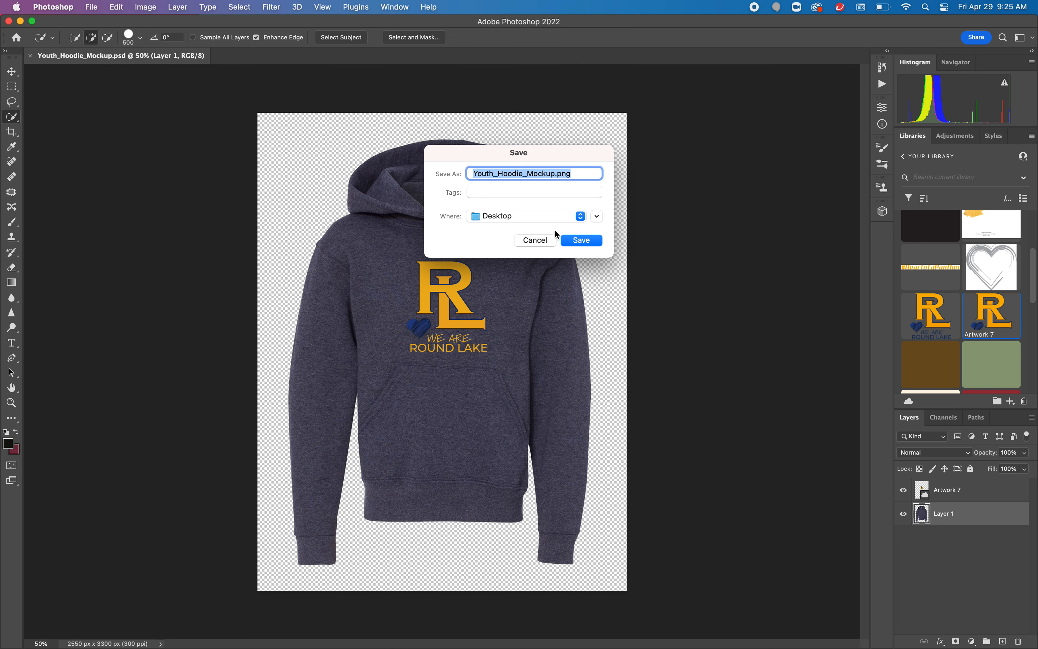
{"action": "left_click", "coordinate": [591, 241]}
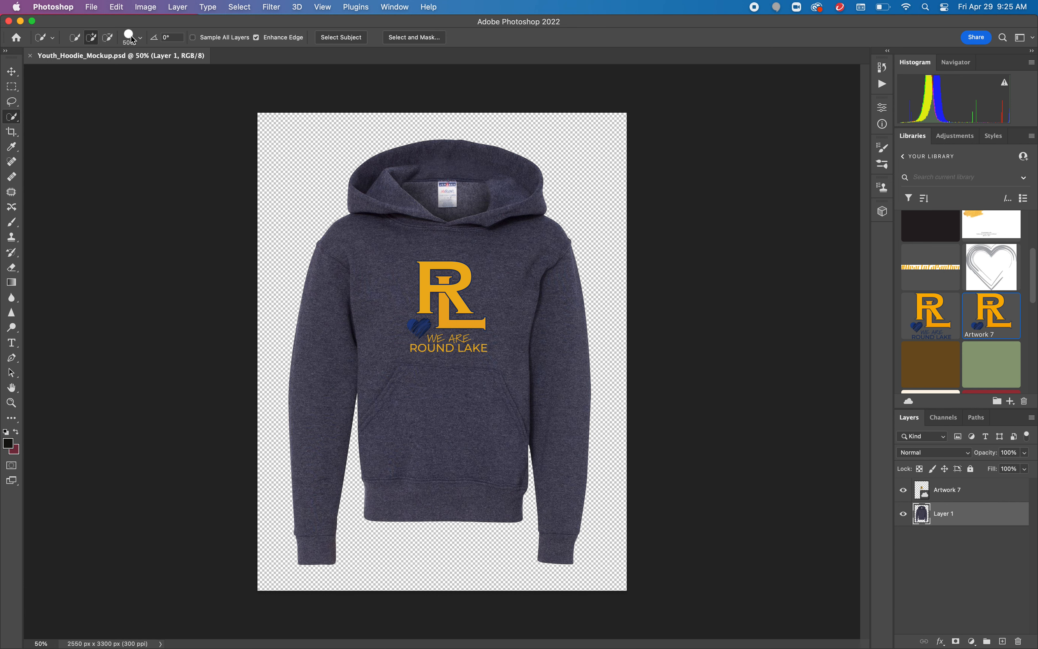
{"action": "left_click", "coordinate": [89, 6]}
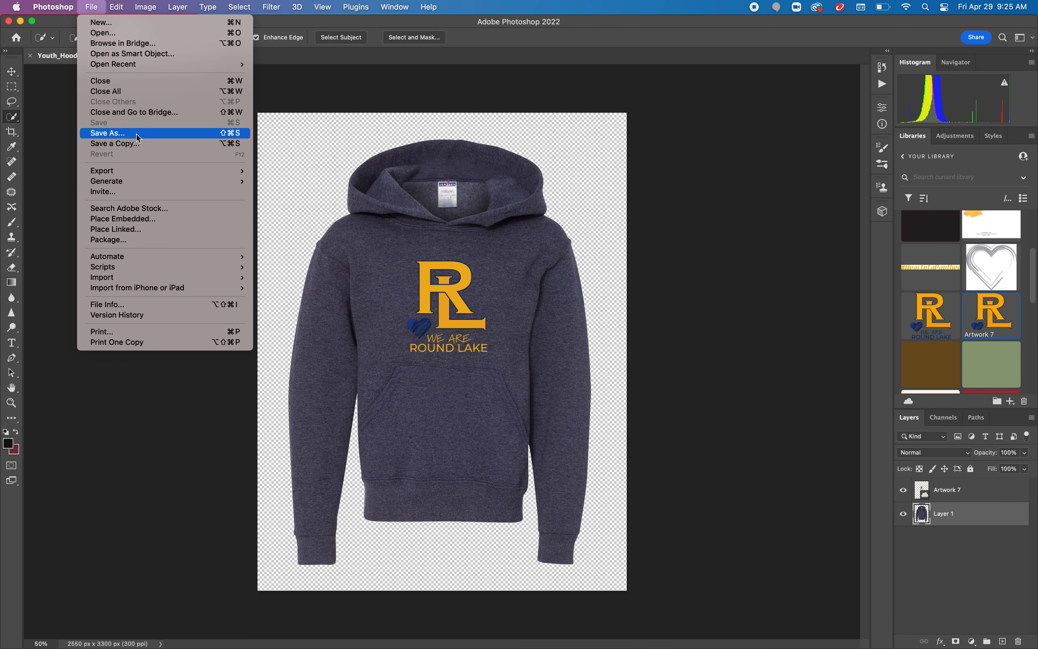
{"action": "mouse_move", "coordinate": [209, 171]}
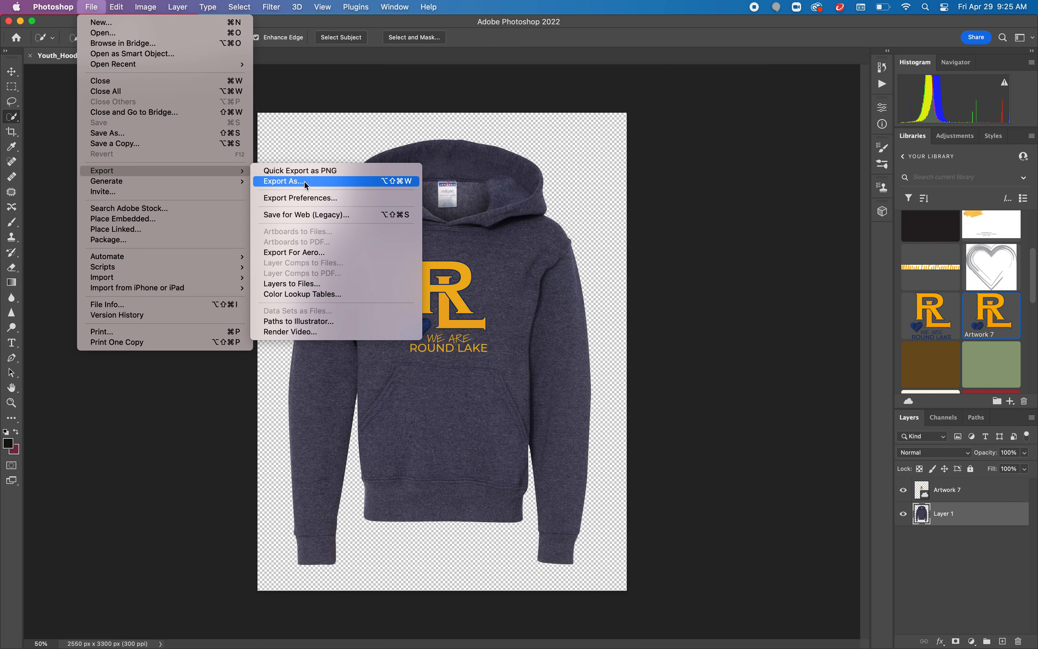
{"action": "left_click", "coordinate": [91, 6]}
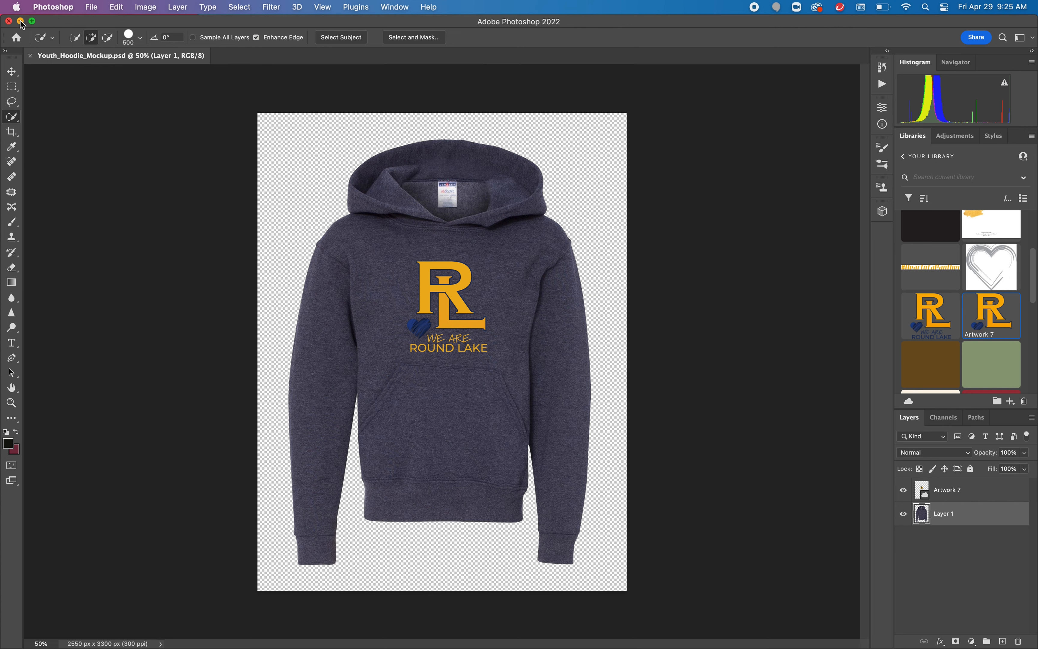